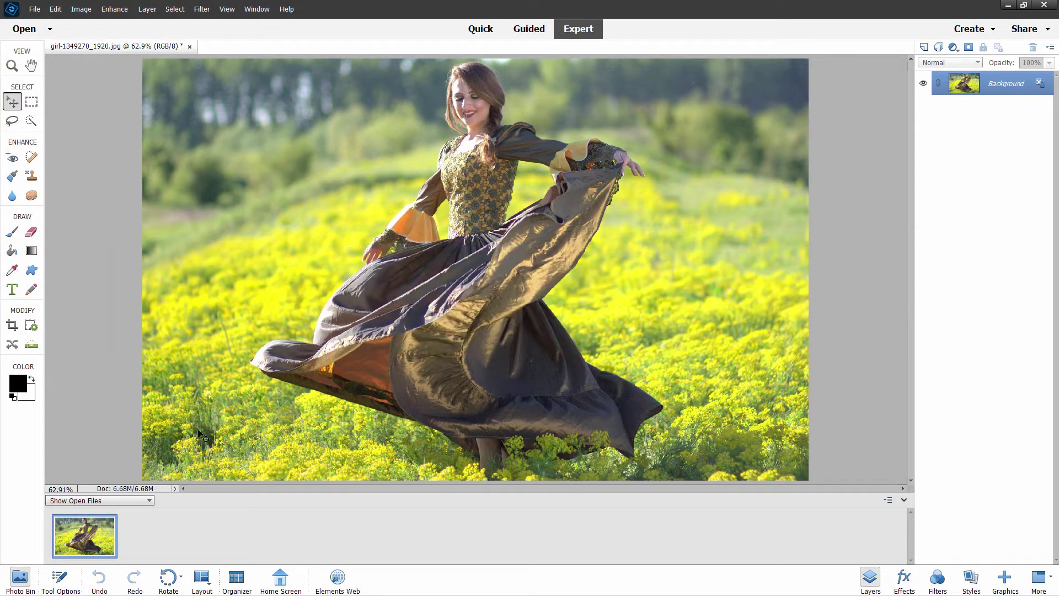
Step: Open the Pattern Brush guided edit from the Fun Edits category for the photo of the dancing woman
{"action": "left_click", "coordinate": [530, 32]}
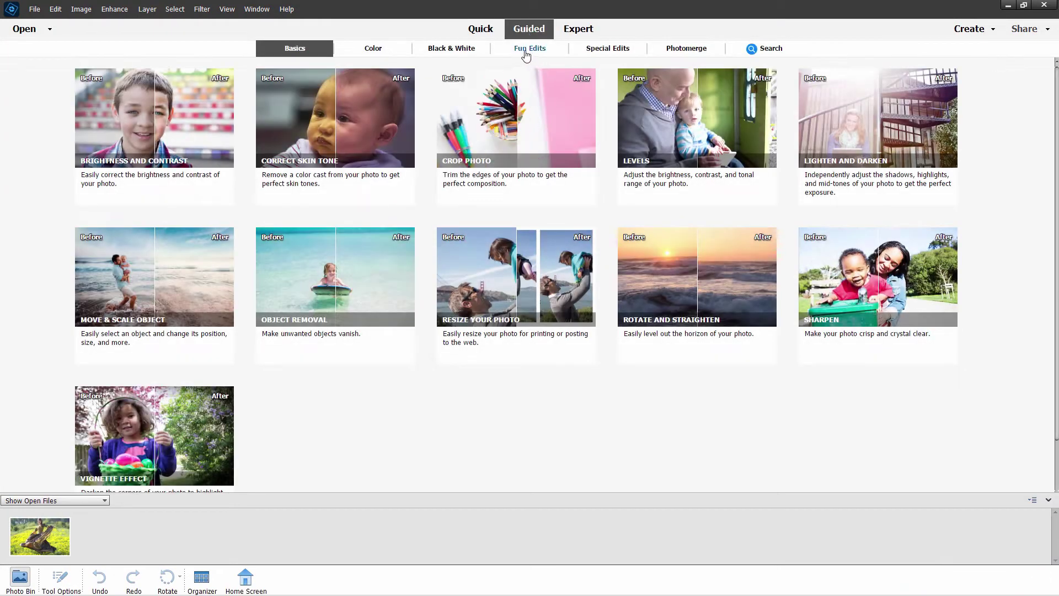
{"action": "left_click", "coordinate": [525, 50]}
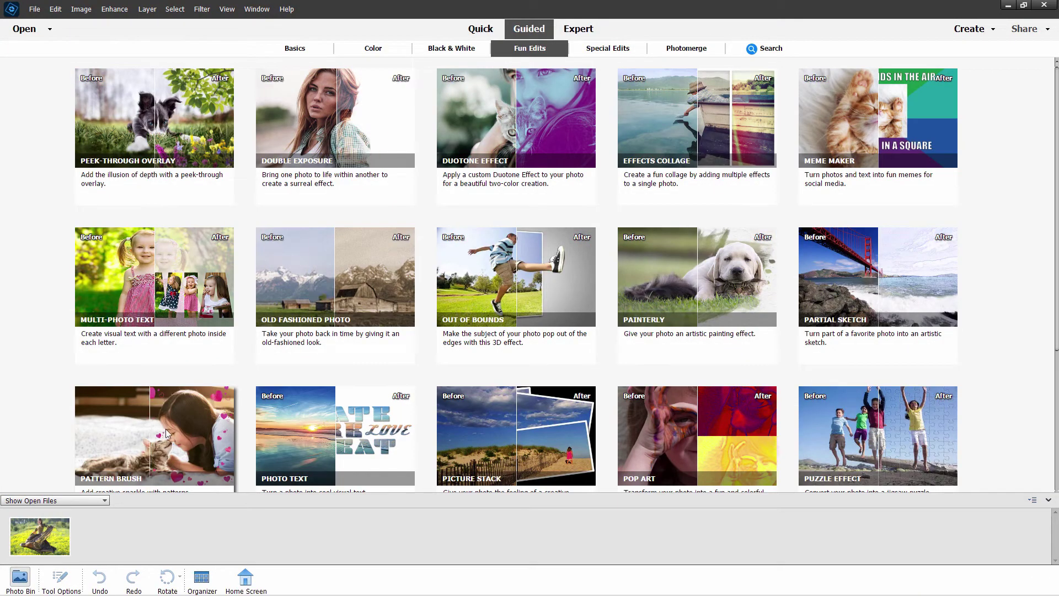
{"action": "left_click", "coordinate": [194, 410]}
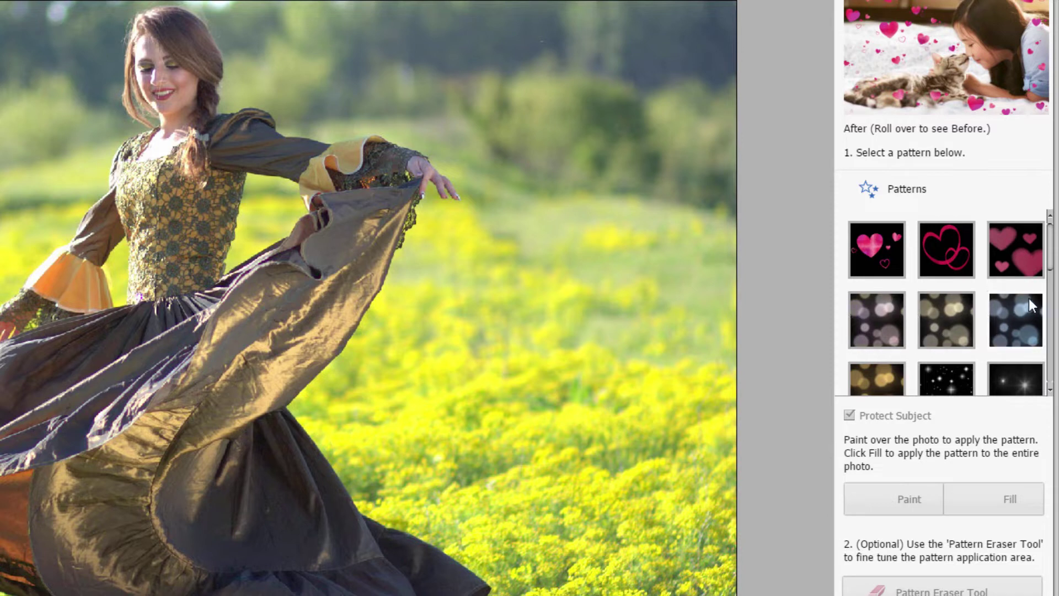
Step: Look through the whole pattern library to see which Pattern Brush designs are available
{"action": "scroll", "coordinate": [883, 276], "scroll_direction": "down", "scroll_amount": 2}
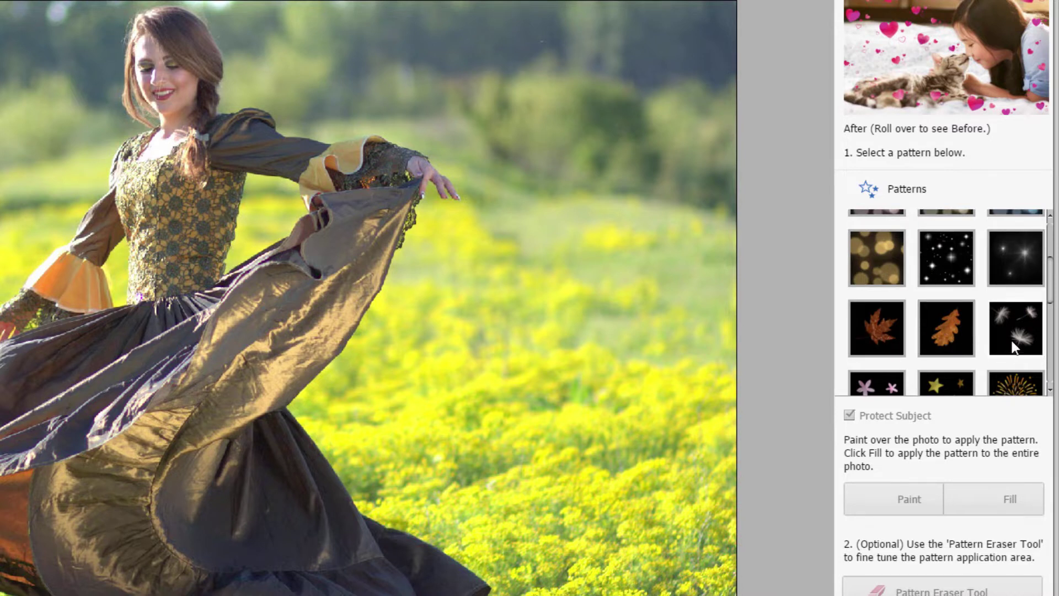
{"action": "scroll", "coordinate": [1041, 300], "scroll_direction": "down", "scroll_amount": 2}
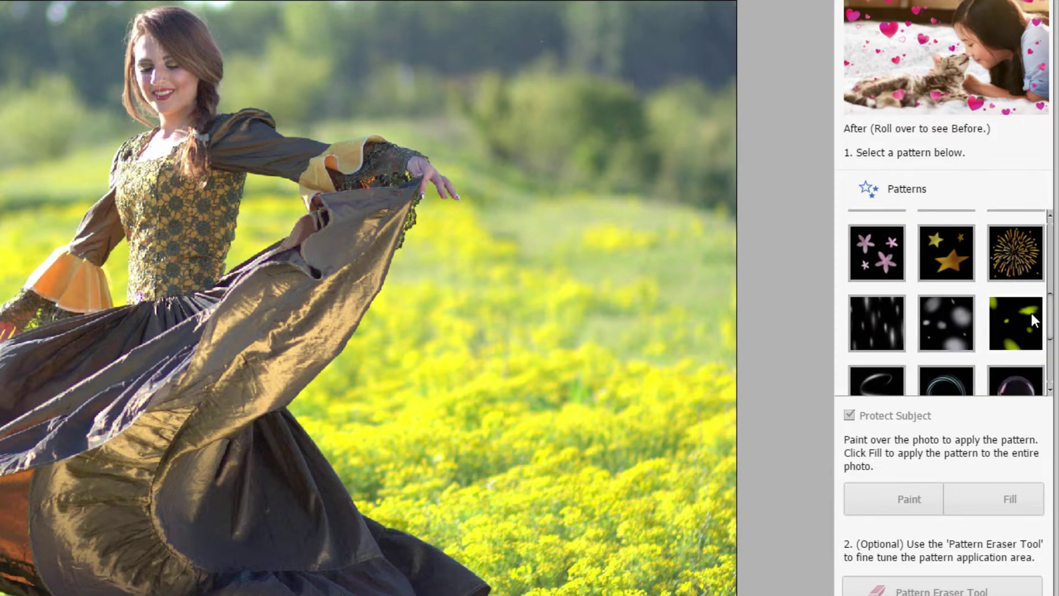
{"action": "scroll", "coordinate": [1021, 292], "scroll_direction": "down", "scroll_amount": 1}
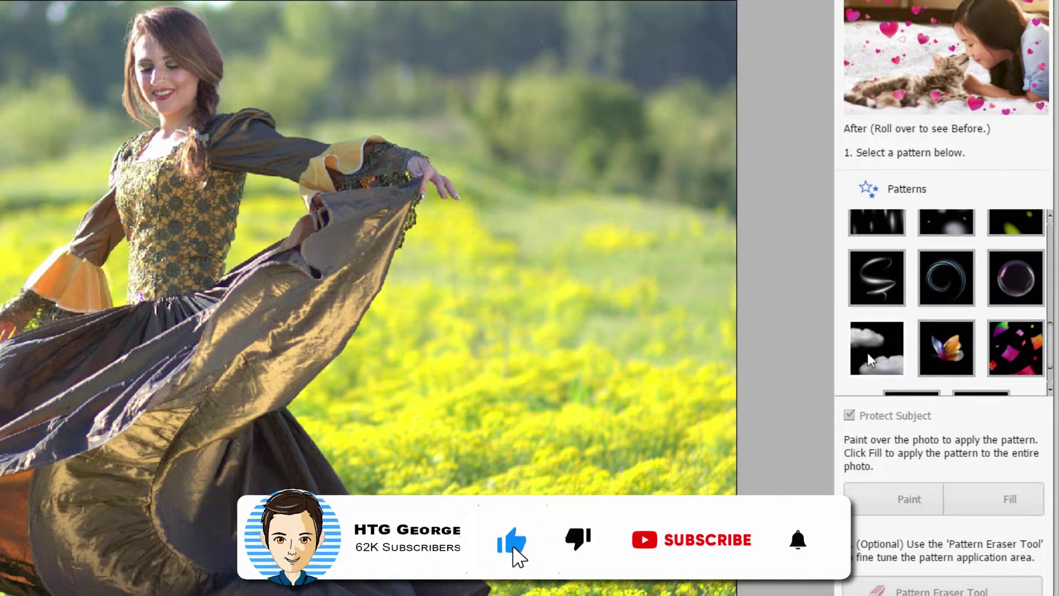
{"action": "left_click", "coordinate": [938, 347]}
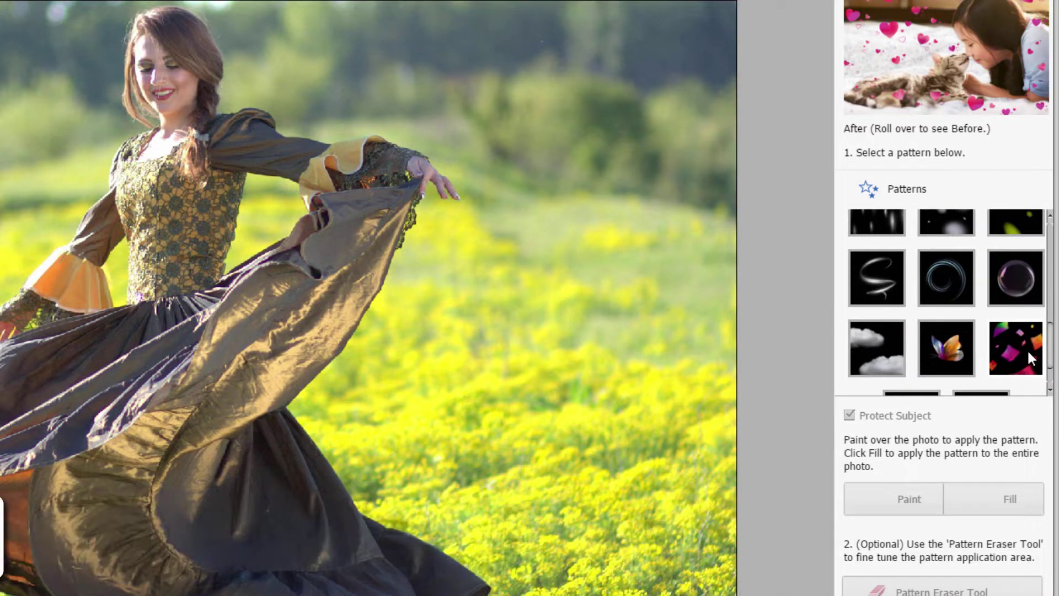
{"action": "scroll", "coordinate": [1048, 348], "scroll_direction": "down", "scroll_amount": 1}
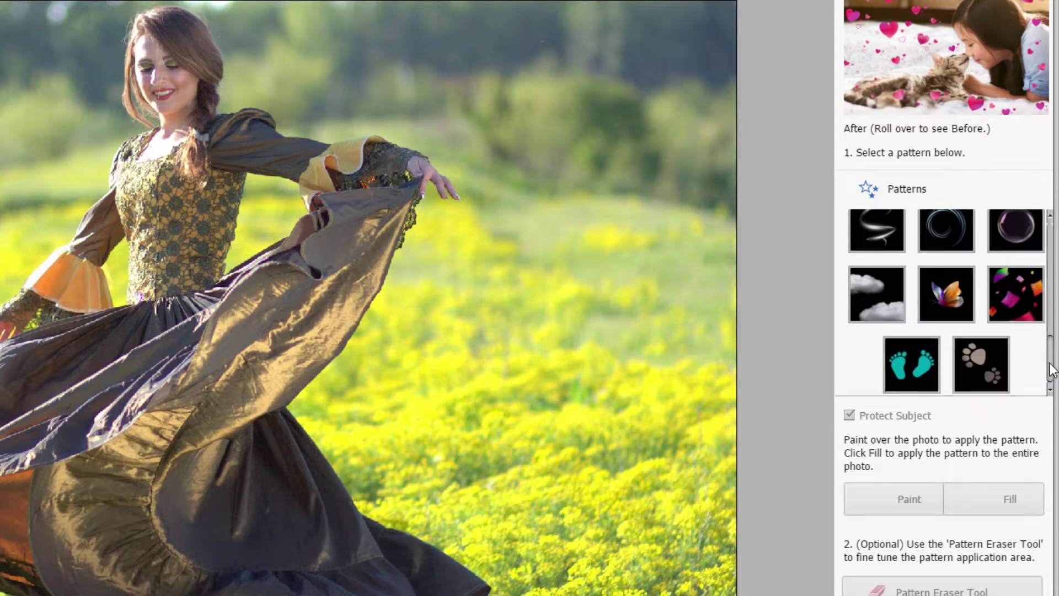
{"action": "left_click_drag", "start_coordinate": [1052, 368], "coordinate": [1056, 257]}
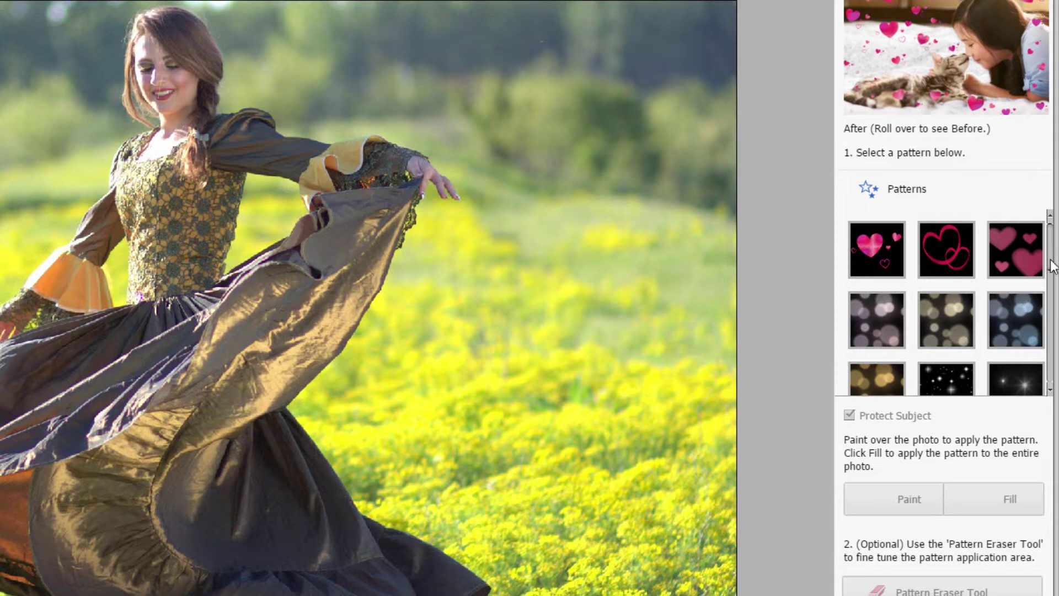
{"action": "scroll", "coordinate": [1048, 328], "scroll_direction": "down", "scroll_amount": 5}
{"action": "scroll", "coordinate": [1053, 328], "scroll_direction": "down", "scroll_amount": 5}
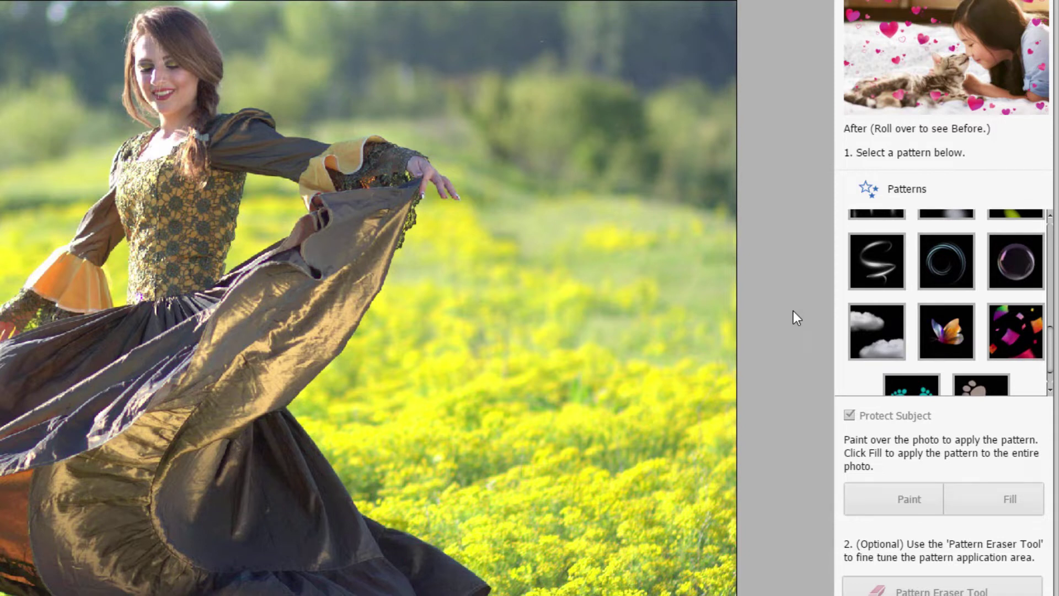
{"action": "scroll", "coordinate": [1030, 216], "scroll_direction": "up", "scroll_amount": 10}
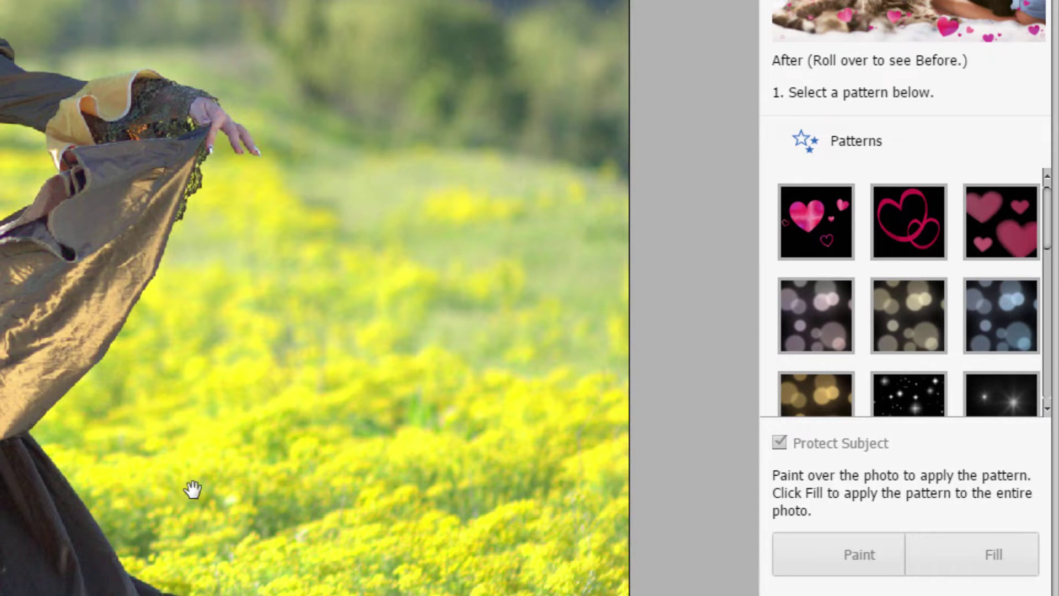
Step: Choose the soap bubble pattern for painting and increase its scatter and size slightly
{"action": "left_click", "coordinate": [1050, 303]}
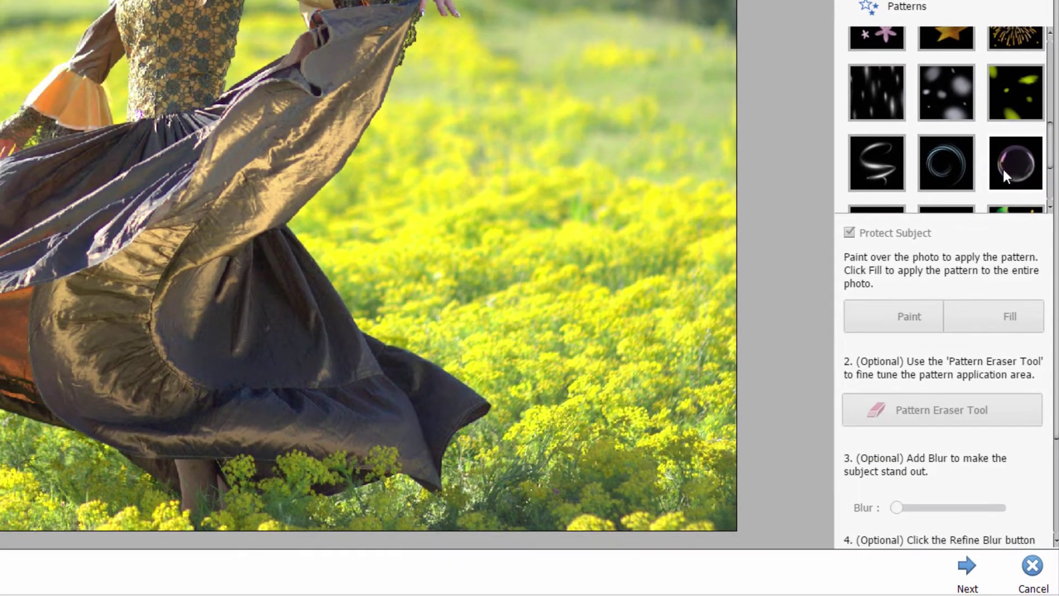
{"action": "left_click", "coordinate": [987, 326]}
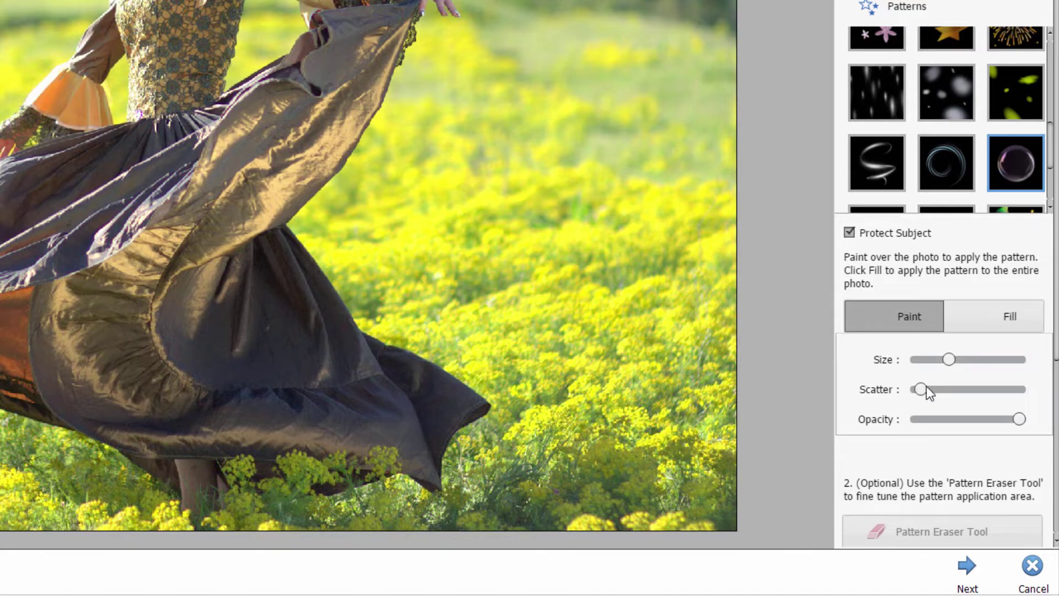
{"action": "left_click_drag", "start_coordinate": [926, 386], "coordinate": [959, 361]}
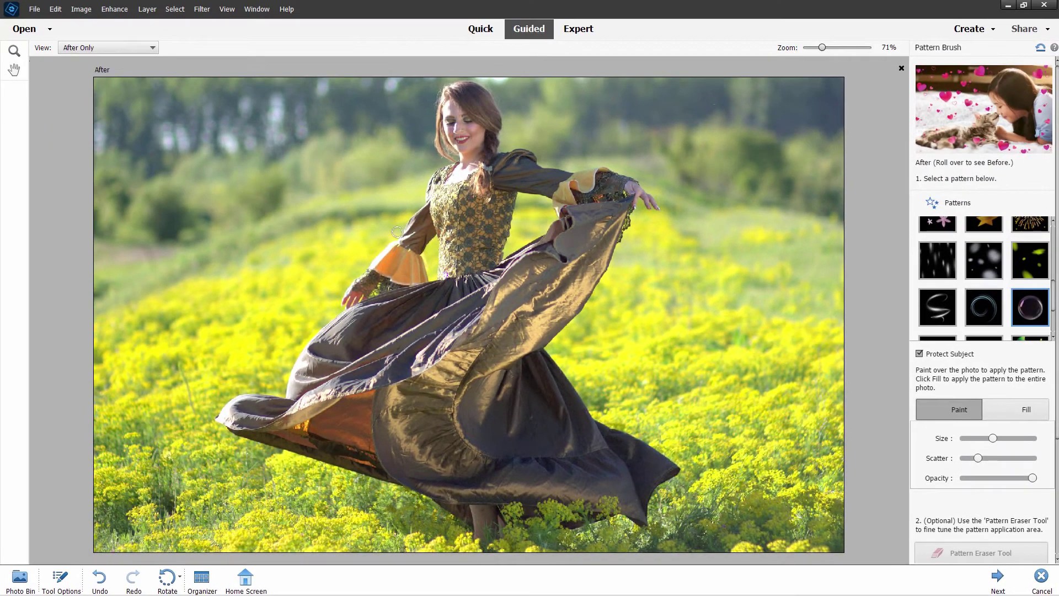
Step: Paint bubbles around the woman and across the flower field with Protect Subject enabled
{"action": "left_click", "coordinate": [345, 199]}
{"action": "mouse_move", "coordinate": [571, 307]}
{"action": "left_mouse_down"}
{"action": "mouse_move", "coordinate": [675, 360]}
{"action": "mouse_move", "coordinate": [579, 134]}
{"action": "mouse_move", "coordinate": [524, 155]}
{"action": "left_mouse_up"}
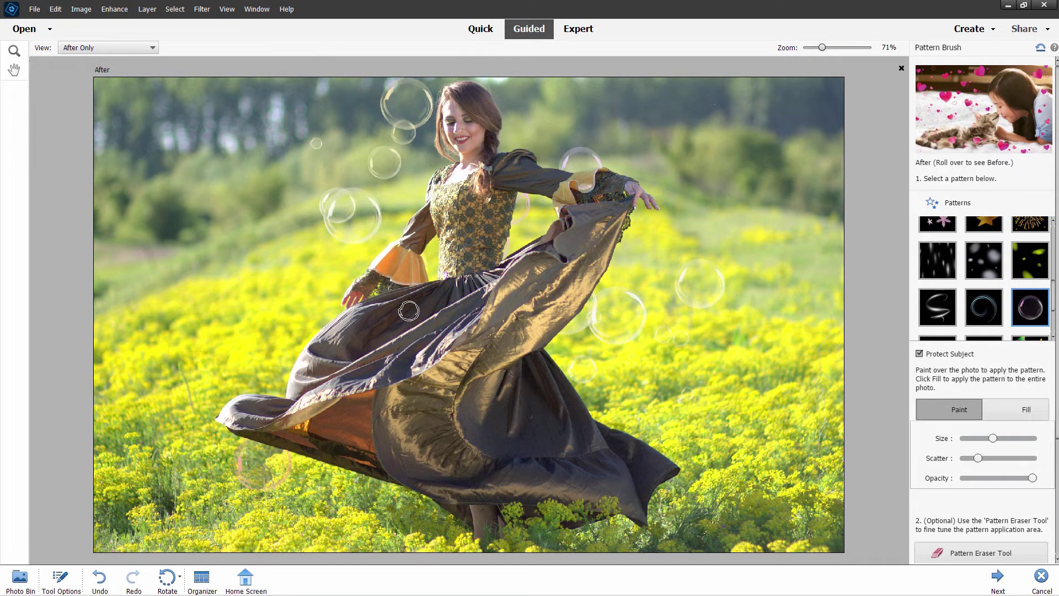
{"action": "mouse_move", "coordinate": [409, 312]}
{"action": "left_mouse_down"}
{"action": "mouse_move", "coordinate": [220, 338]}
{"action": "mouse_move", "coordinate": [290, 351]}
{"action": "mouse_move", "coordinate": [291, 333]}
{"action": "mouse_move", "coordinate": [402, 396]}
{"action": "left_mouse_up"}
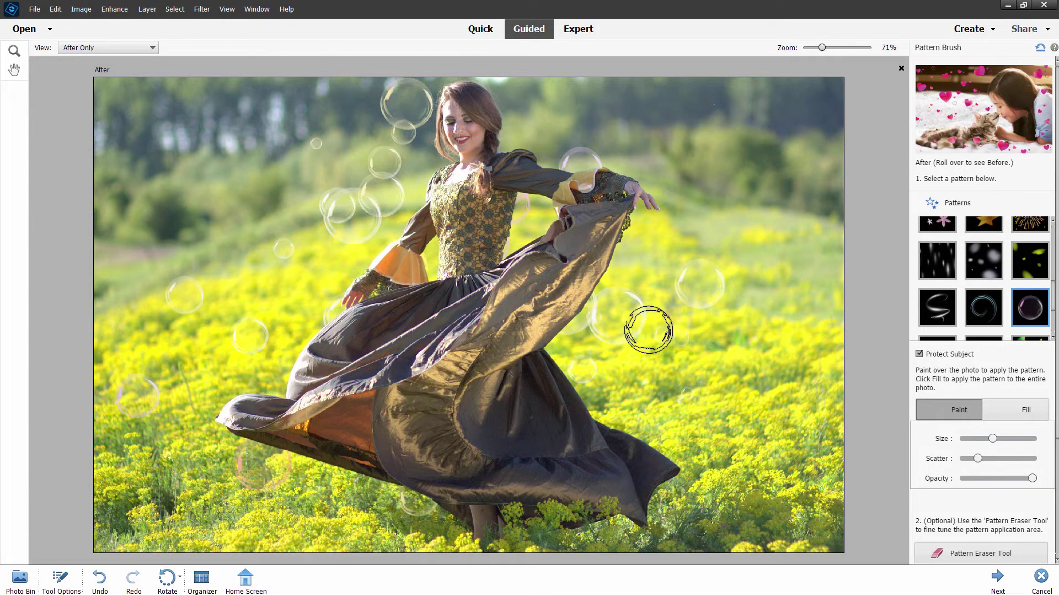
{"action": "left_click_drag", "start_coordinate": [650, 324], "coordinate": [648, 461]}
{"action": "mouse_move", "coordinate": [737, 272]}
{"action": "left_mouse_down"}
{"action": "mouse_move", "coordinate": [731, 189]}
{"action": "mouse_move", "coordinate": [748, 197]}
{"action": "mouse_move", "coordinate": [753, 218]}
{"action": "mouse_move", "coordinate": [731, 189]}
{"action": "left_mouse_up"}
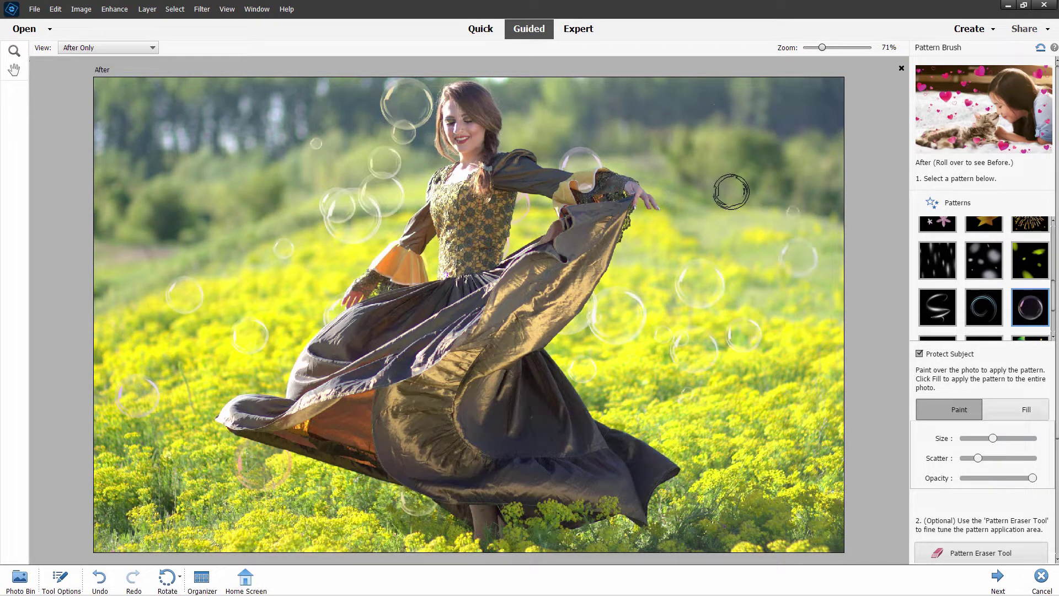
Step: Switch Protect Subject off and on to compare, leaving it off so bubbles also cover the woman
{"action": "left_click", "coordinate": [921, 354]}
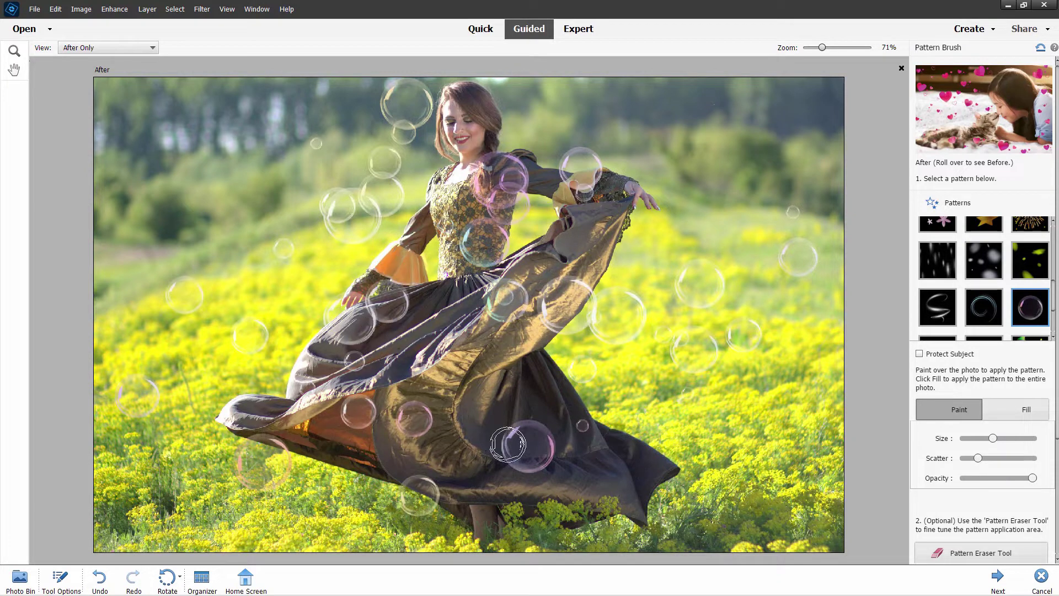
{"action": "left_click", "coordinate": [919, 354]}
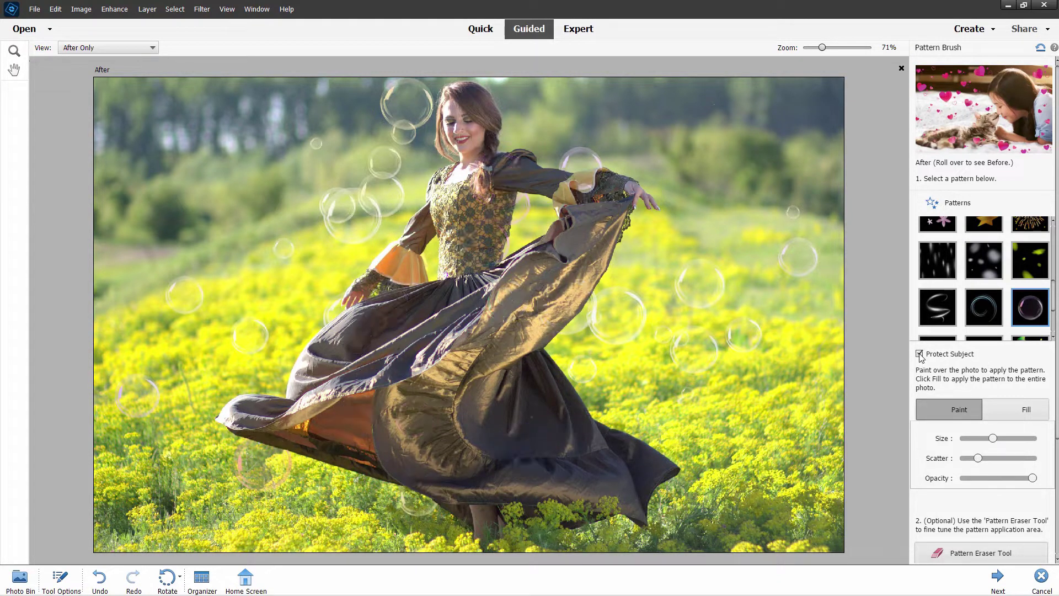
{"action": "left_click", "coordinate": [919, 354]}
{"action": "left_click", "coordinate": [920, 354]}
{"action": "left_click", "coordinate": [919, 354]}
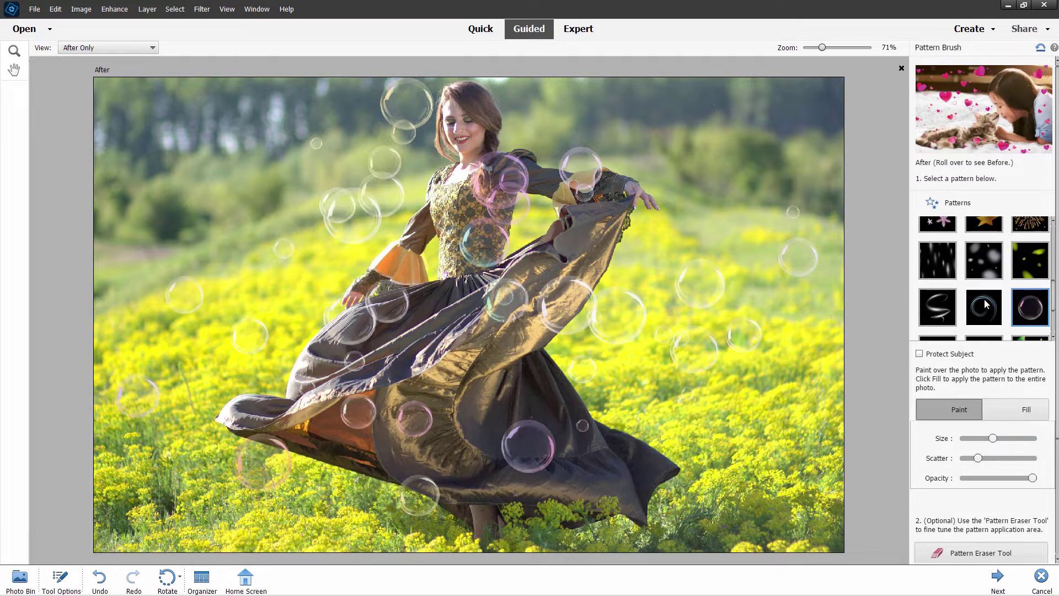
Step: Erase several bubbles from the woman's skirt and shoulder with the Pattern Eraser Tool
{"action": "scroll", "coordinate": [1035, 381], "scroll_direction": "down", "scroll_amount": 3}
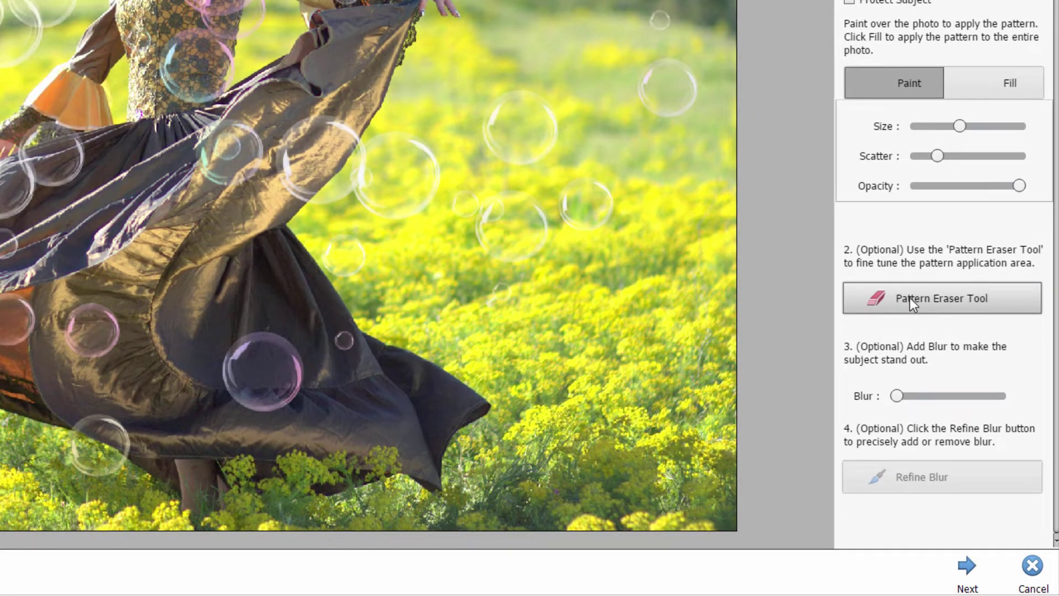
{"action": "left_click", "coordinate": [911, 298]}
{"action": "left_click", "coordinate": [914, 334]}
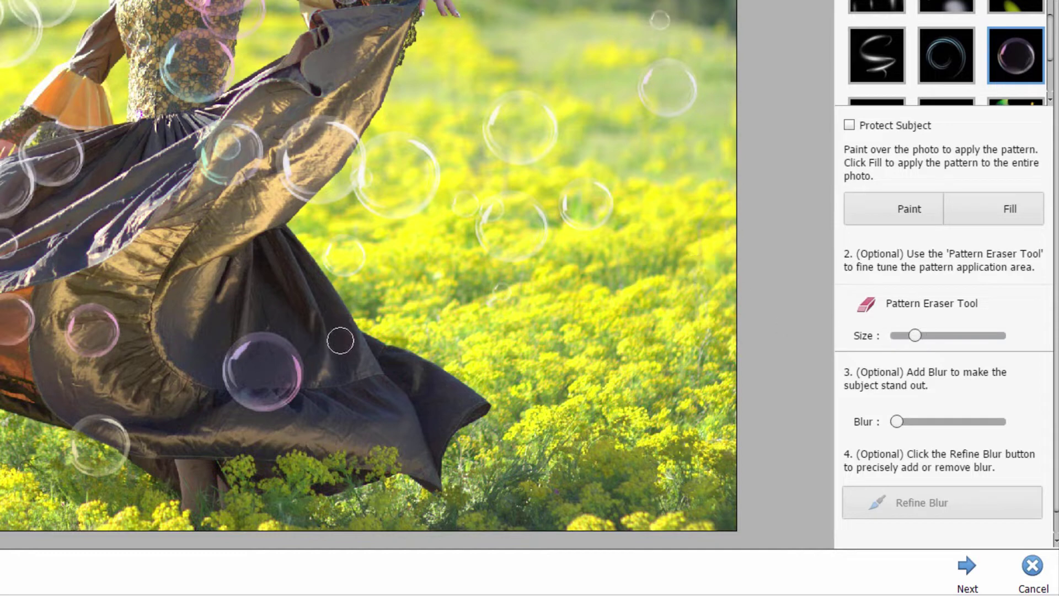
{"action": "mouse_move", "coordinate": [293, 341]}
{"action": "left_mouse_down"}
{"action": "mouse_move", "coordinate": [237, 353]}
{"action": "mouse_move", "coordinate": [277, 380]}
{"action": "mouse_move", "coordinate": [273, 338]}
{"action": "mouse_move", "coordinate": [264, 400]}
{"action": "mouse_move", "coordinate": [258, 320]}
{"action": "mouse_move", "coordinate": [184, 365]}
{"action": "mouse_move", "coordinate": [129, 340]}
{"action": "left_mouse_up"}
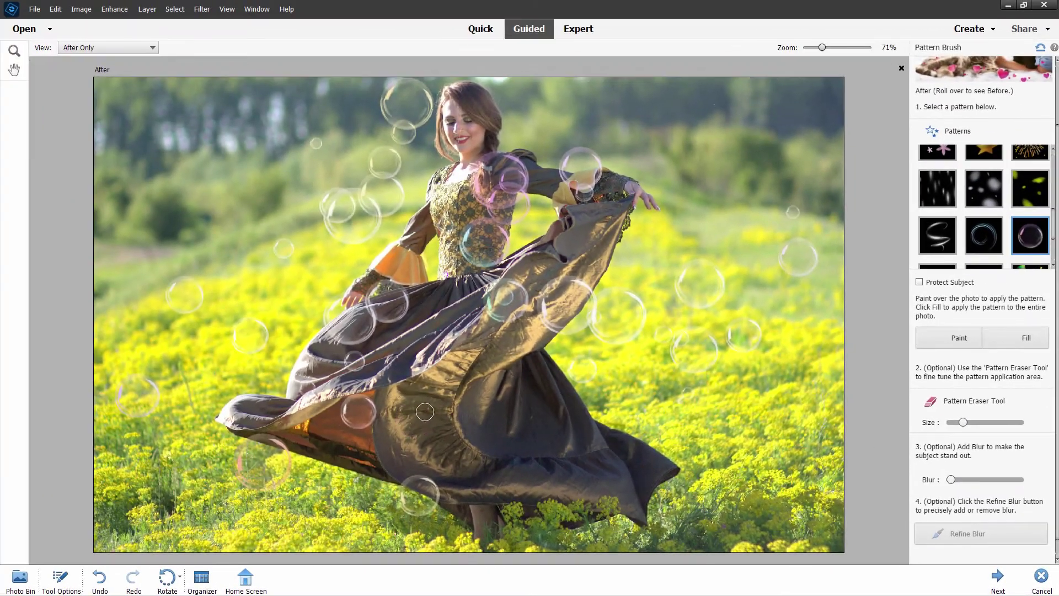
{"action": "mouse_move", "coordinate": [425, 411]}
{"action": "left_mouse_down"}
{"action": "mouse_move", "coordinate": [389, 362]}
{"action": "mouse_move", "coordinate": [348, 364]}
{"action": "mouse_move", "coordinate": [357, 371]}
{"action": "mouse_move", "coordinate": [365, 337]}
{"action": "mouse_move", "coordinate": [330, 316]}
{"action": "mouse_move", "coordinate": [384, 334]}
{"action": "mouse_move", "coordinate": [372, 302]}
{"action": "mouse_move", "coordinate": [398, 289]}
{"action": "mouse_move", "coordinate": [384, 325]}
{"action": "mouse_move", "coordinate": [421, 324]}
{"action": "mouse_move", "coordinate": [425, 306]}
{"action": "mouse_move", "coordinate": [474, 306]}
{"action": "mouse_move", "coordinate": [508, 273]}
{"action": "mouse_move", "coordinate": [486, 317]}
{"action": "mouse_move", "coordinate": [519, 276]}
{"action": "mouse_move", "coordinate": [510, 321]}
{"action": "left_mouse_up"}
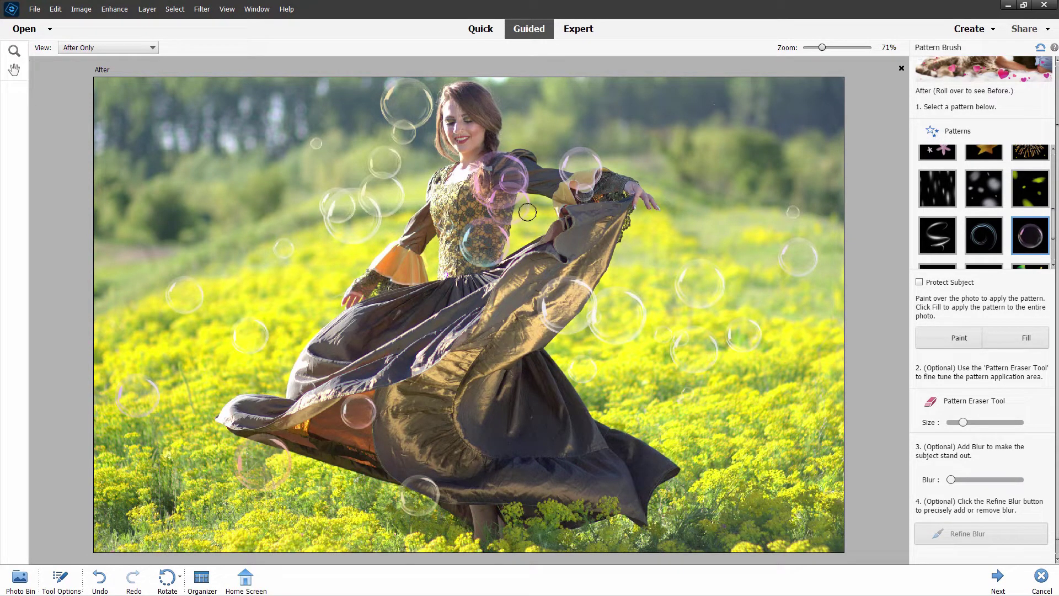
{"action": "mouse_move", "coordinate": [527, 212]}
{"action": "left_mouse_down"}
{"action": "mouse_move", "coordinate": [513, 160]}
{"action": "mouse_move", "coordinate": [481, 177]}
{"action": "mouse_move", "coordinate": [502, 205]}
{"action": "mouse_move", "coordinate": [495, 210]}
{"action": "mouse_move", "coordinate": [508, 217]}
{"action": "mouse_move", "coordinate": [520, 203]}
{"action": "mouse_move", "coordinate": [498, 197]}
{"action": "mouse_move", "coordinate": [490, 208]}
{"action": "mouse_move", "coordinate": [502, 174]}
{"action": "mouse_move", "coordinate": [516, 204]}
{"action": "left_mouse_up"}
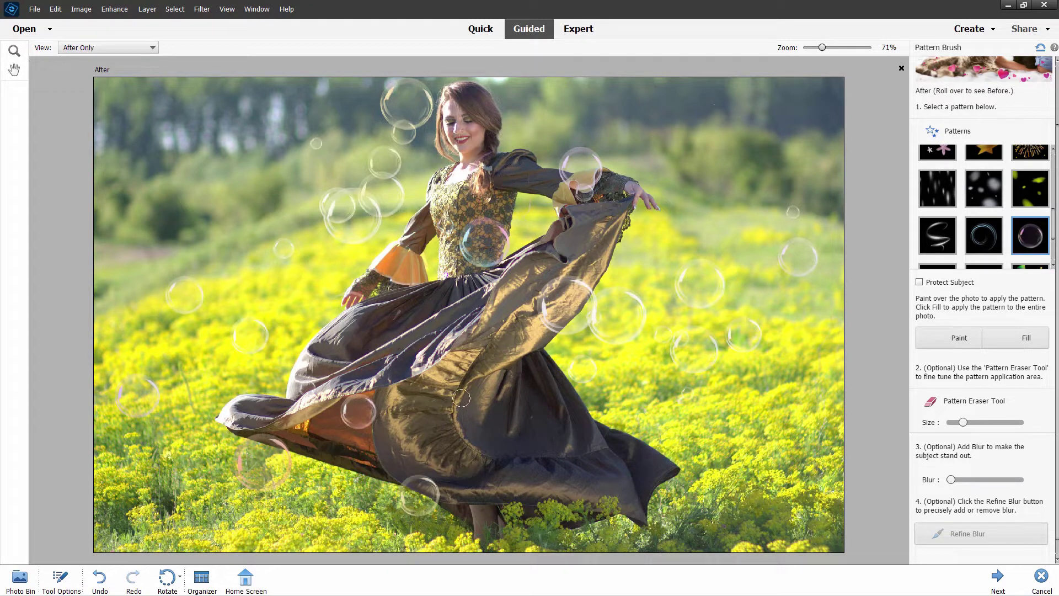
Step: Finish the Pattern Brush edit and continue editing the photo in Expert mode
{"action": "scroll", "coordinate": [966, 436], "scroll_direction": "down", "scroll_amount": 1}
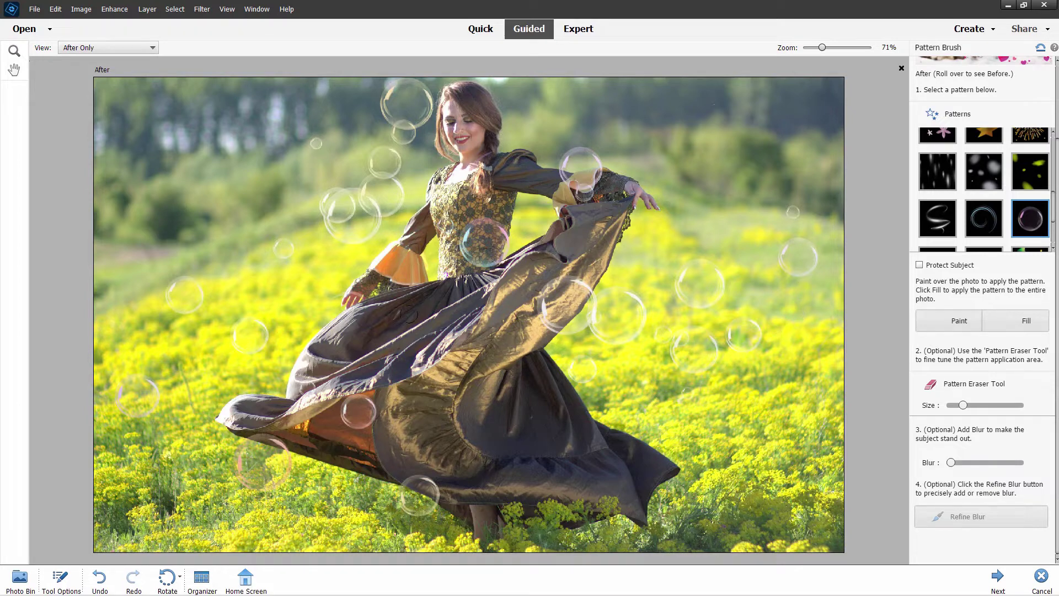
{"action": "left_click", "coordinate": [998, 577]}
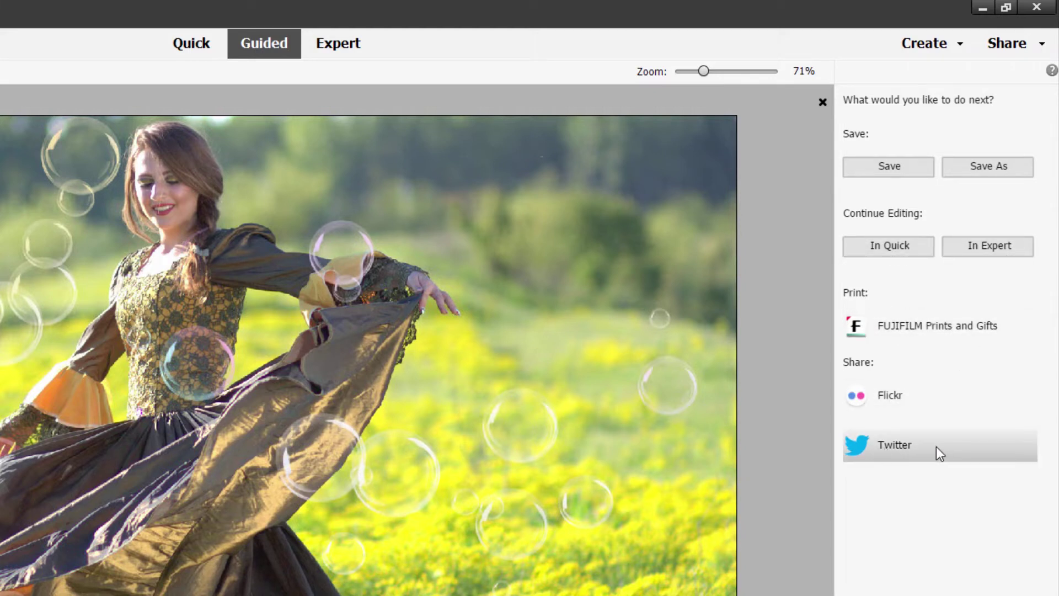
{"action": "left_click", "coordinate": [972, 255]}
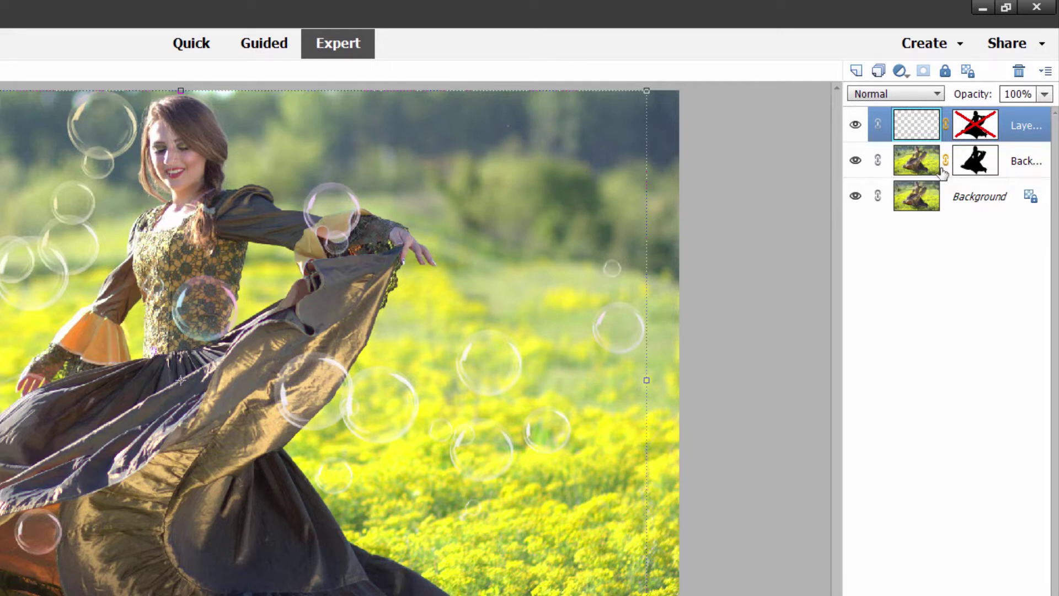
Step: Toggle the bubble layer's visibility to compare the photo with and without the pattern, leaving it visible, and check the layers beneath
{"action": "left_click", "coordinate": [856, 126]}
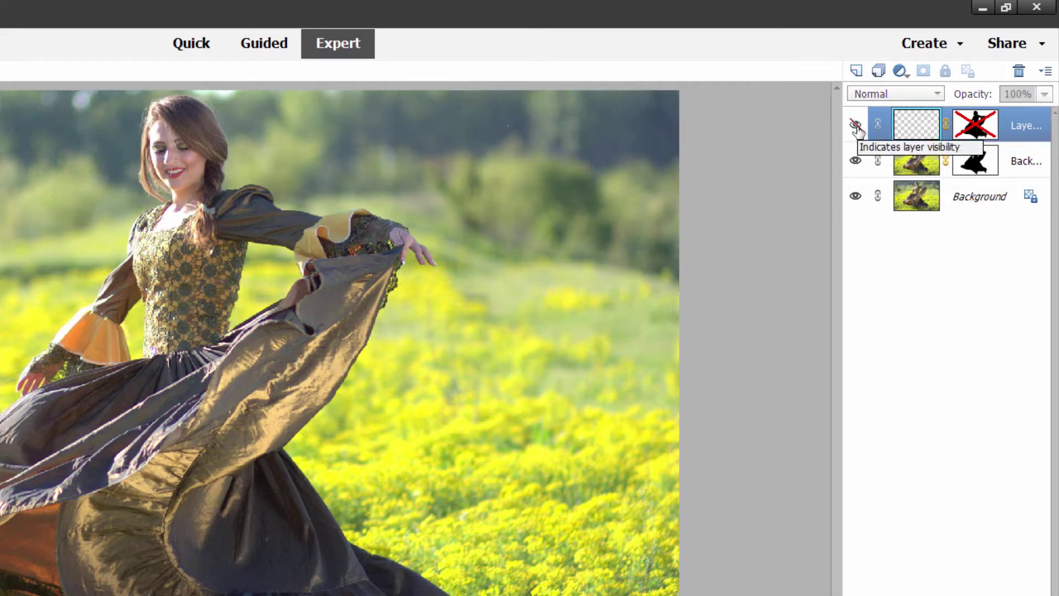
{"action": "left_click", "coordinate": [856, 126]}
{"action": "left_click", "coordinate": [855, 126]}
{"action": "left_click", "coordinate": [856, 126]}
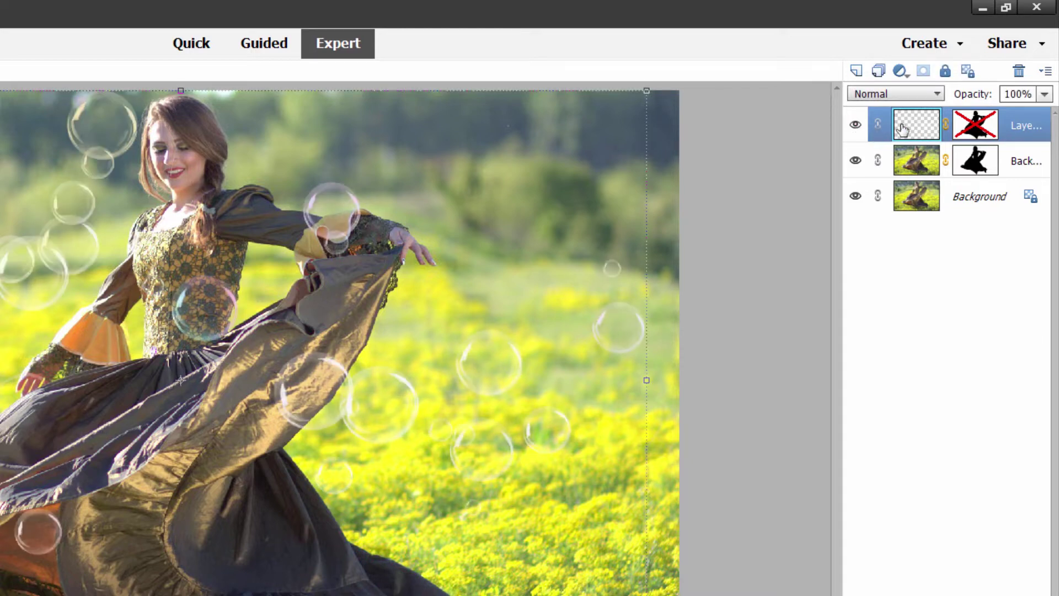
{"action": "left_click", "coordinate": [856, 126]}
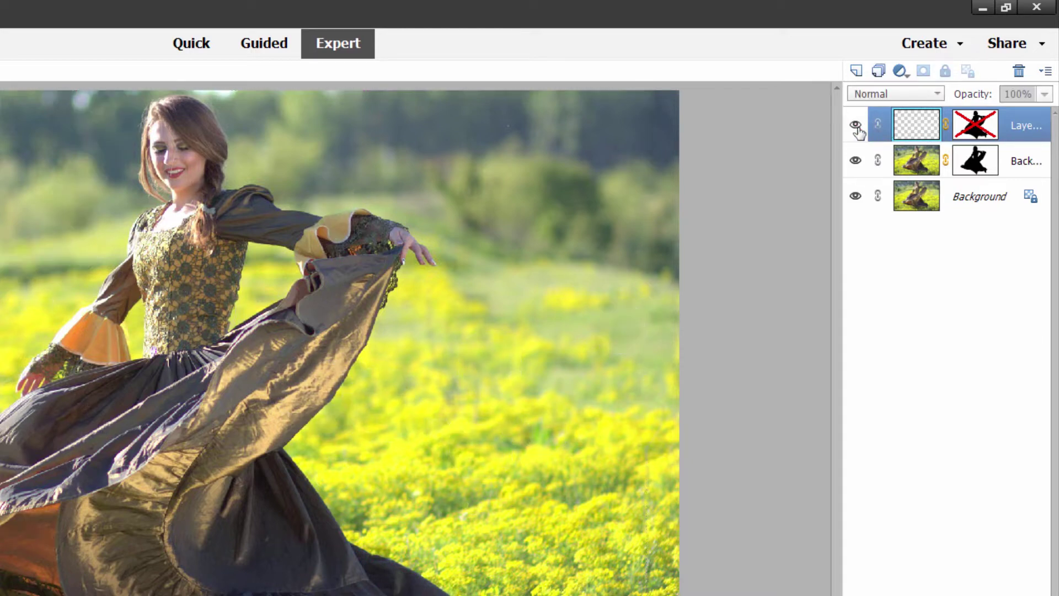
{"action": "left_click", "coordinate": [855, 126]}
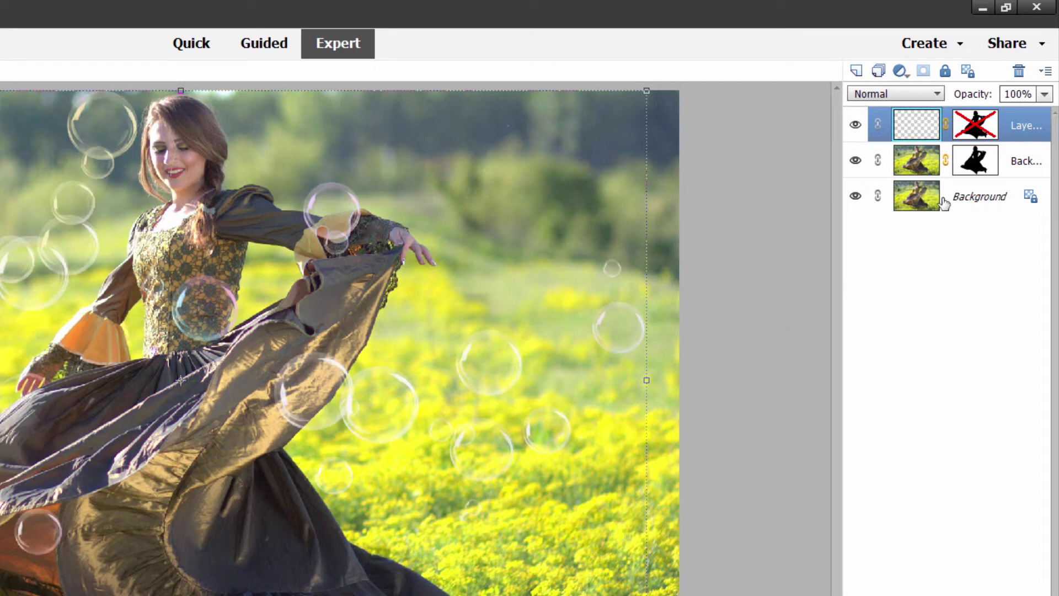
{"action": "left_click", "coordinate": [960, 202]}
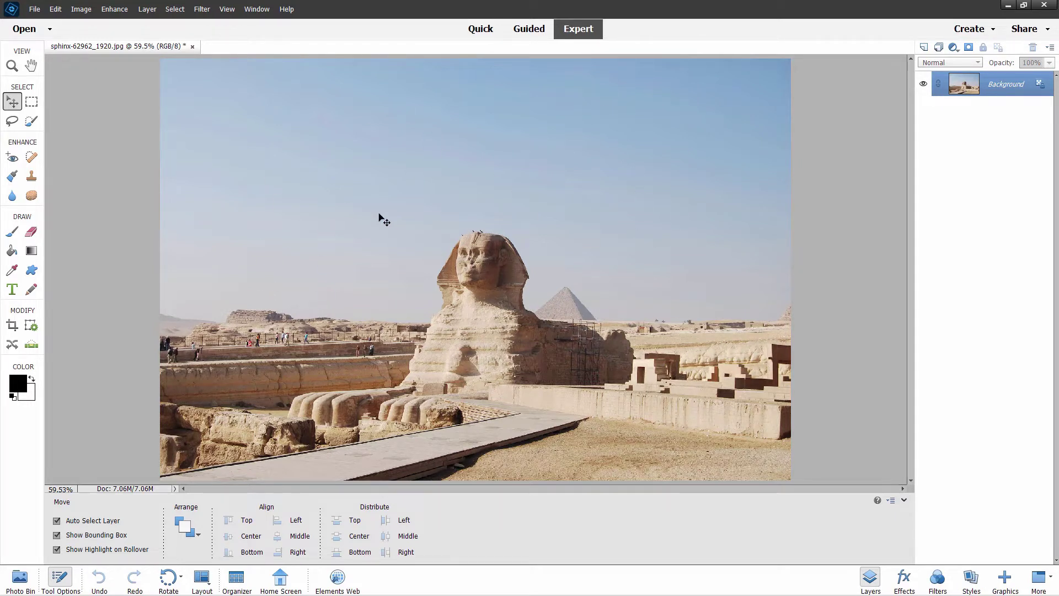
Step: Open the Perfect Landscape guided edit from Special Edits for the sphinx photo
{"action": "left_click", "coordinate": [523, 31]}
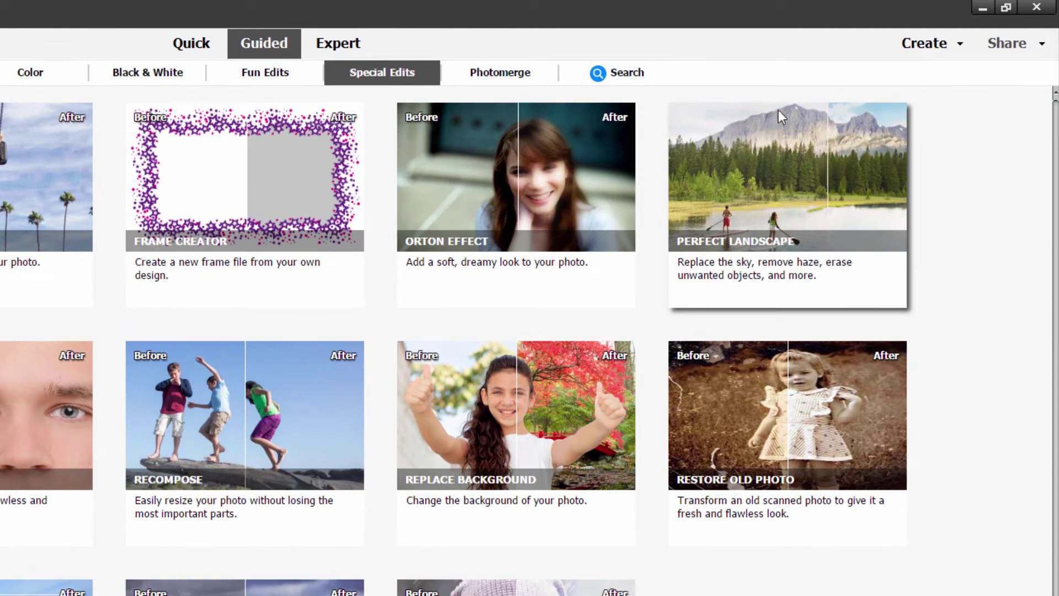
{"action": "left_click", "coordinate": [780, 190]}
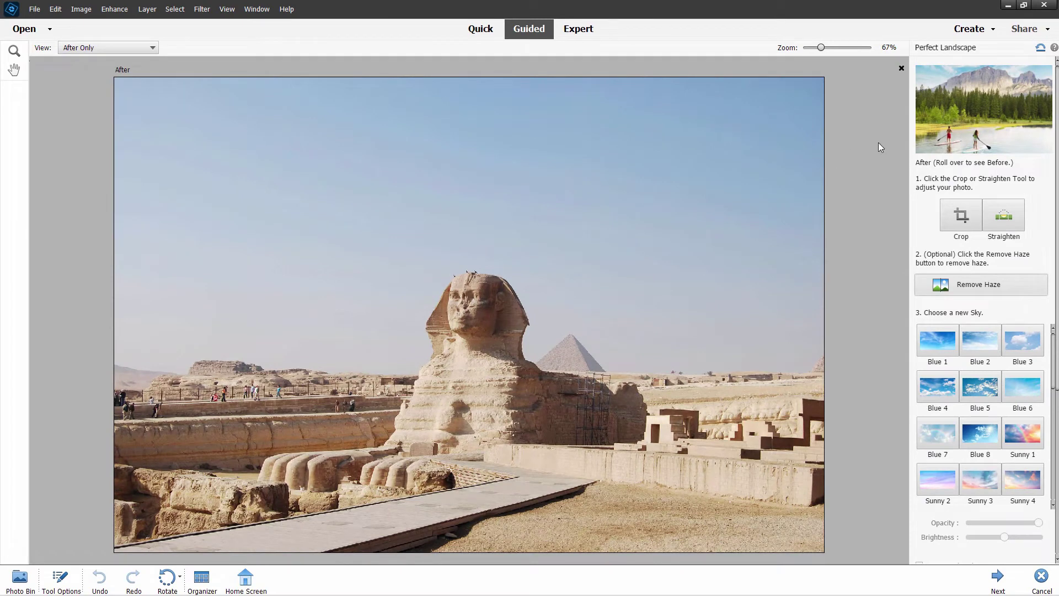
Step: Remove the haze from the sphinx photo
{"action": "left_click", "coordinate": [1006, 227]}
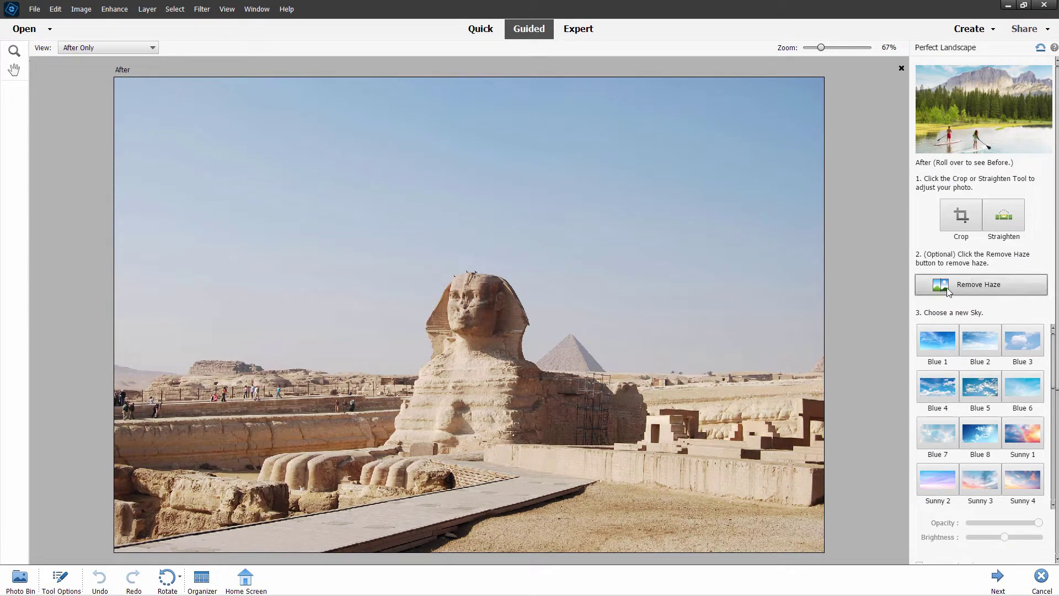
{"action": "left_click", "coordinate": [980, 285]}
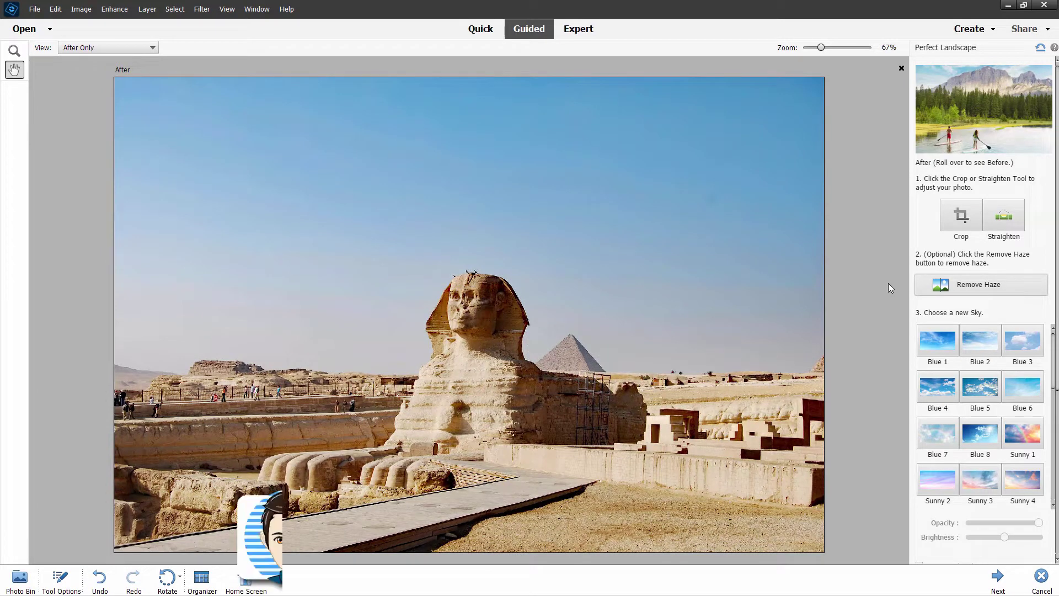
Step: Look through the sky presets and replace the sky behind the sphinx with Blue 2
{"action": "scroll", "coordinate": [1018, 371], "scroll_direction": "down", "scroll_amount": 5}
{"action": "scroll", "coordinate": [1017, 371], "scroll_direction": "down", "scroll_amount": 8}
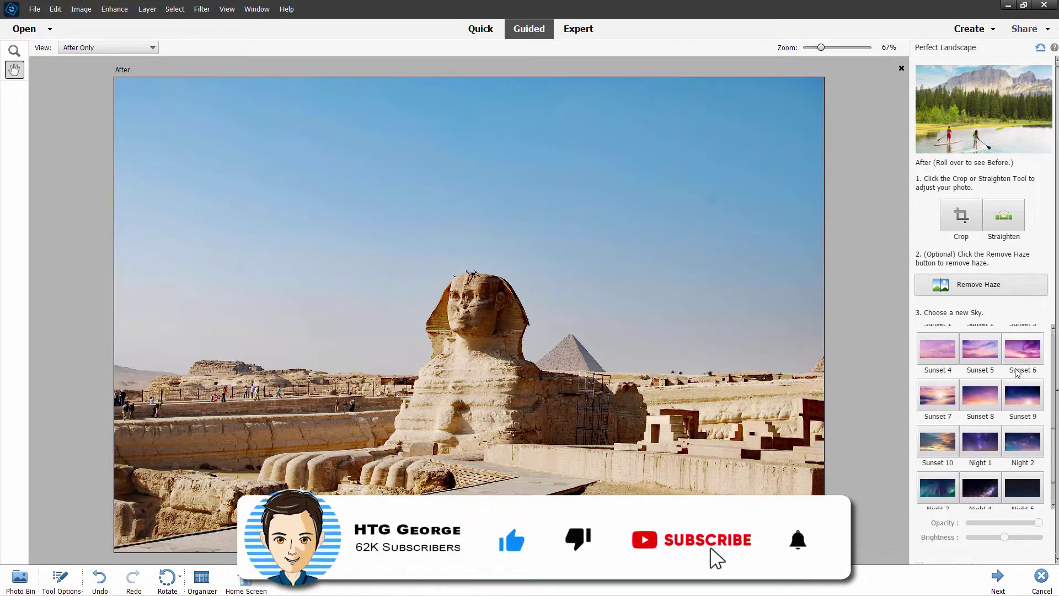
{"action": "scroll", "coordinate": [1027, 356], "scroll_direction": "up", "scroll_amount": 10}
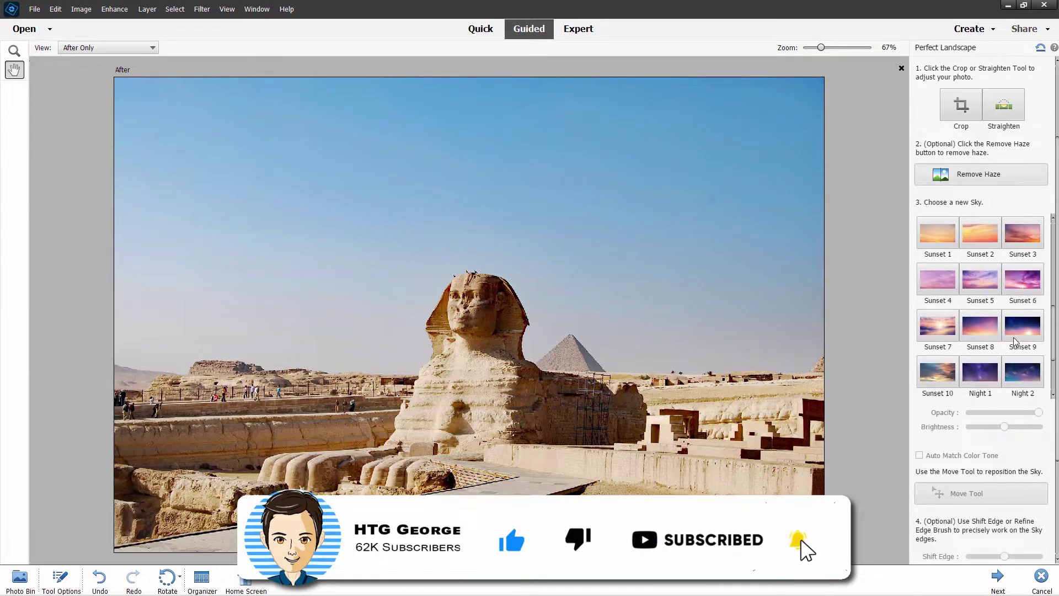
{"action": "scroll", "coordinate": [970, 376], "scroll_direction": "down", "scroll_amount": 5}
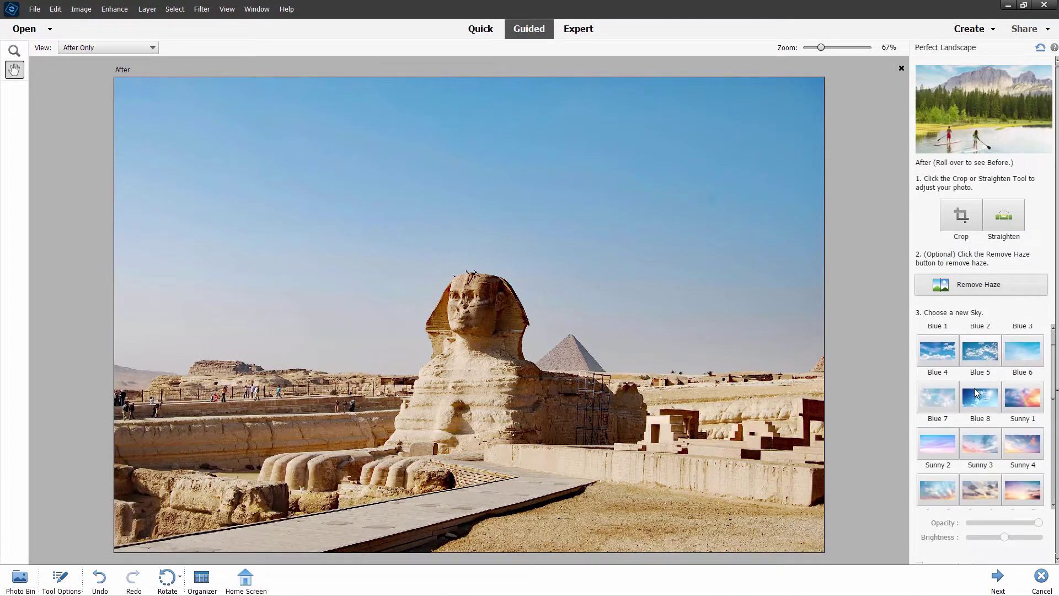
{"action": "scroll", "coordinate": [984, 408], "scroll_direction": "down", "scroll_amount": 3}
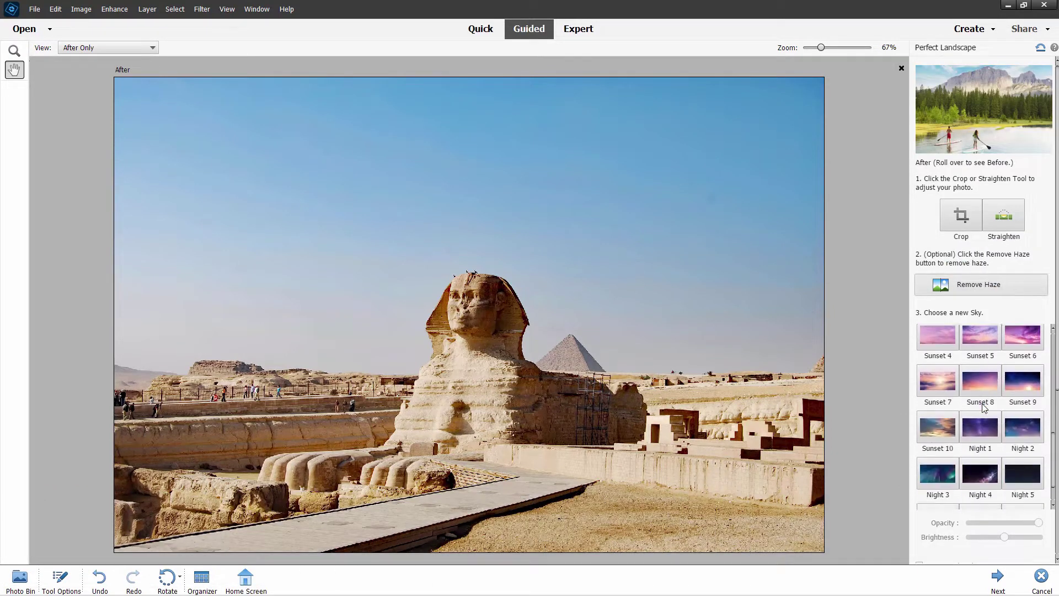
{"action": "scroll", "coordinate": [984, 408], "scroll_direction": "up", "scroll_amount": 8}
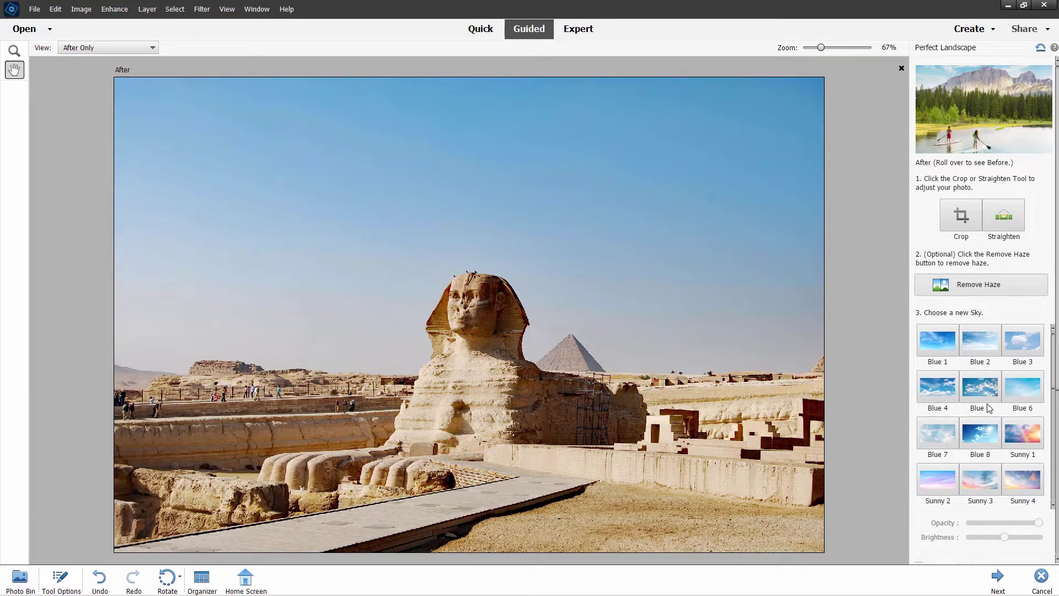
{"action": "left_click", "coordinate": [986, 343]}
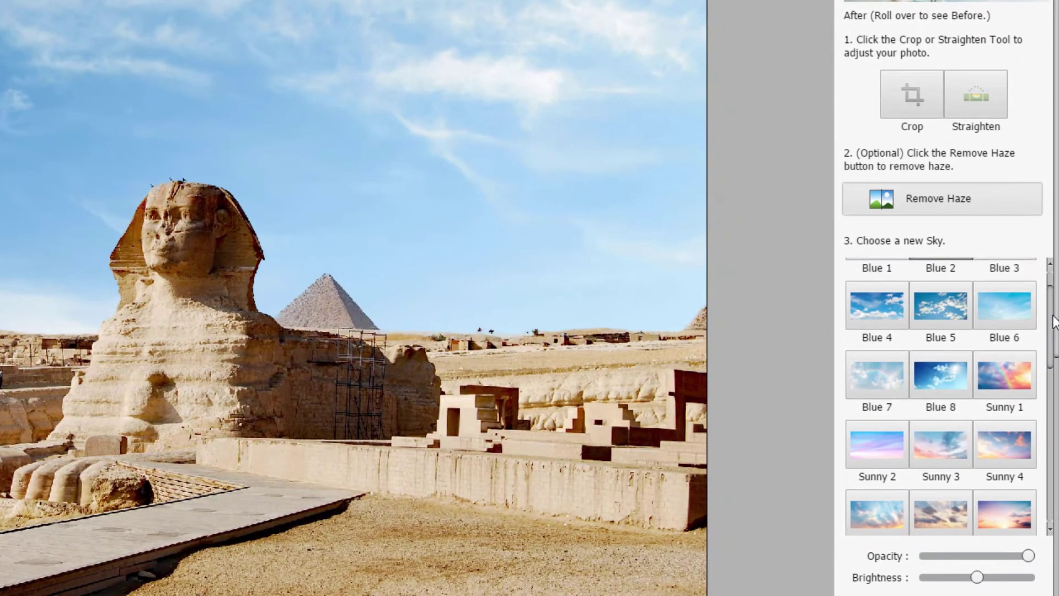
Step: Try the cloudy Sunny 6 preset as the sky behind the sphinx
{"action": "scroll", "coordinate": [1051, 326], "scroll_direction": "down", "scroll_amount": 2}
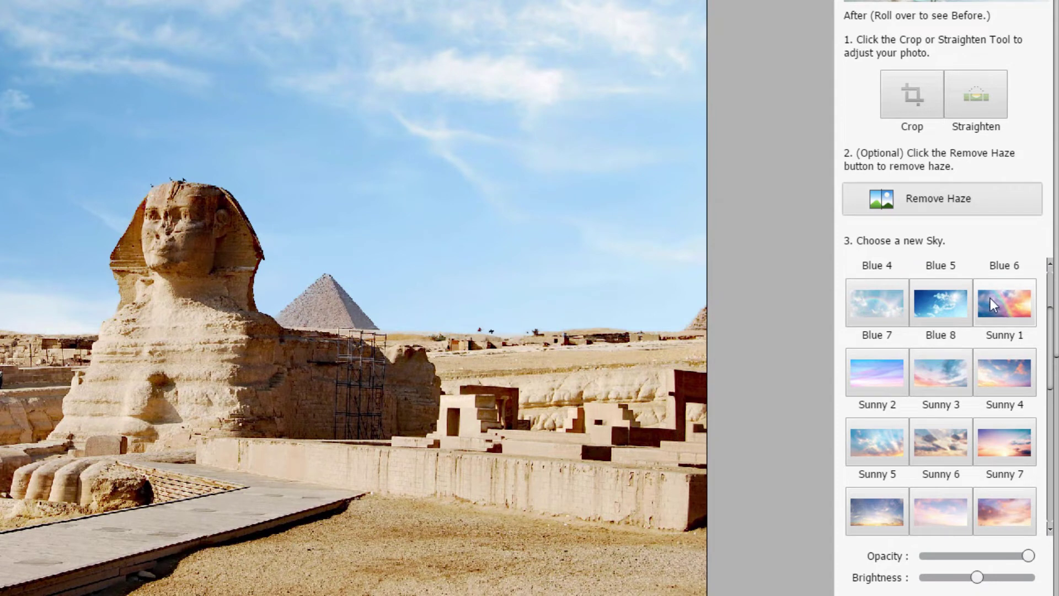
{"action": "scroll", "coordinate": [1051, 331], "scroll_direction": "down", "scroll_amount": 3}
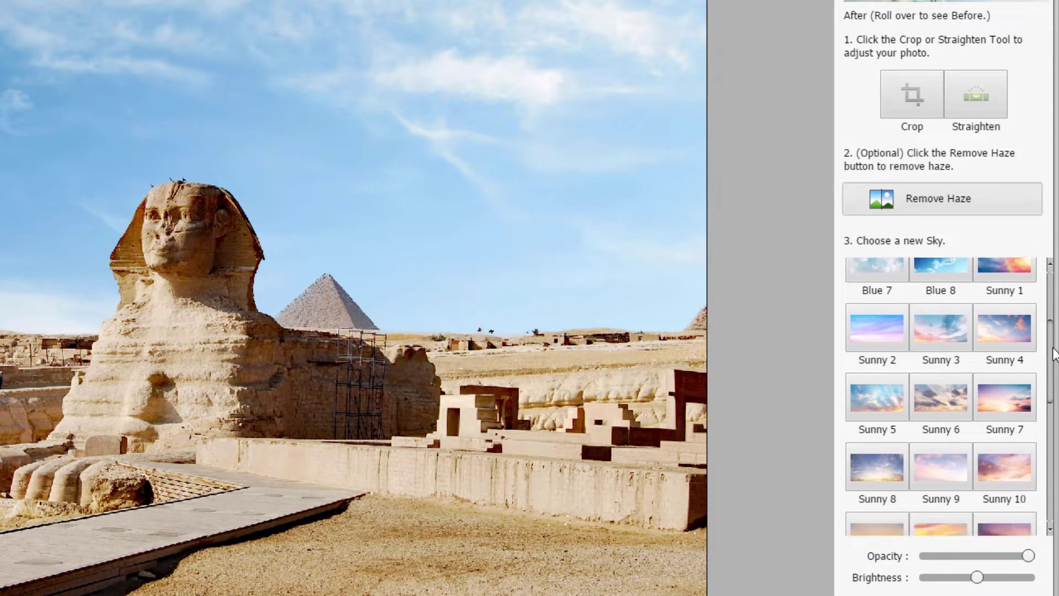
{"action": "left_click", "coordinate": [955, 333]}
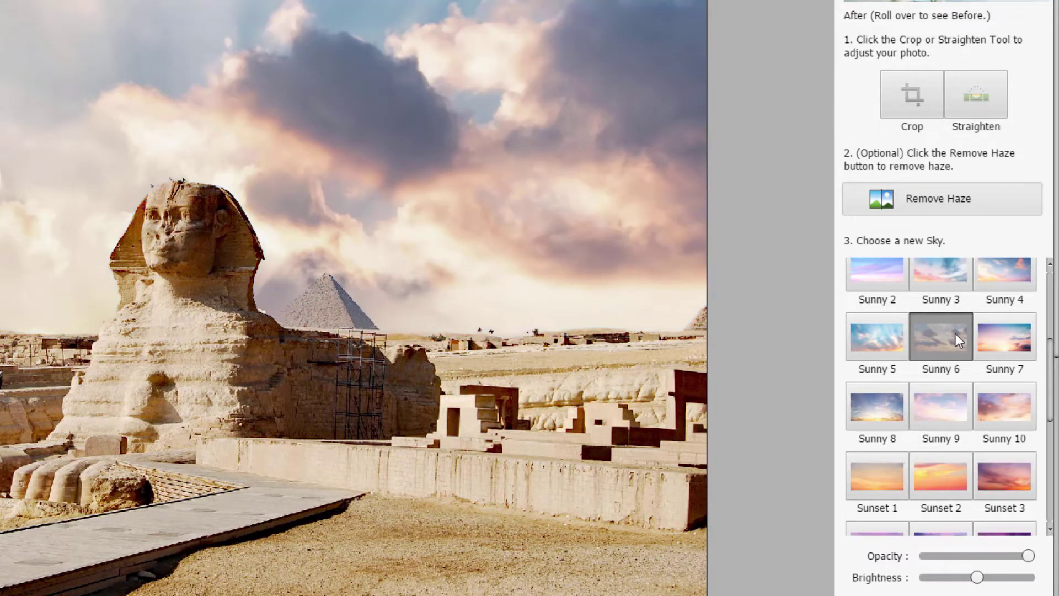
Step: Preview the Sunset 1 sky, then apply the Sunset 2 sky to the sphinx photo
{"action": "scroll", "coordinate": [1048, 315], "scroll_direction": "up", "scroll_amount": 3}
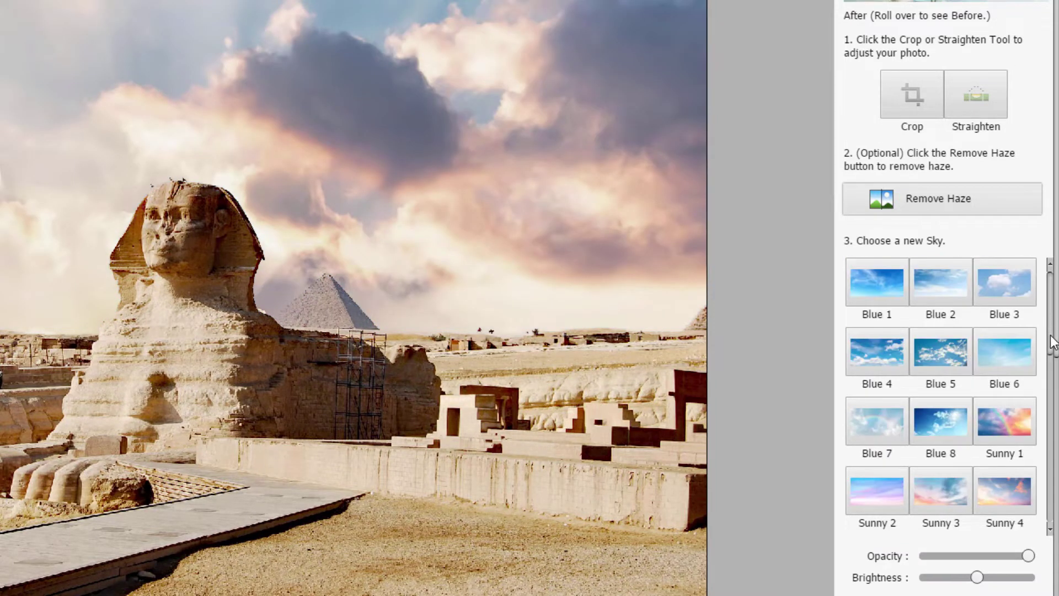
{"action": "scroll", "coordinate": [878, 368], "scroll_direction": "down", "scroll_amount": 5}
{"action": "left_click", "coordinate": [878, 369]}
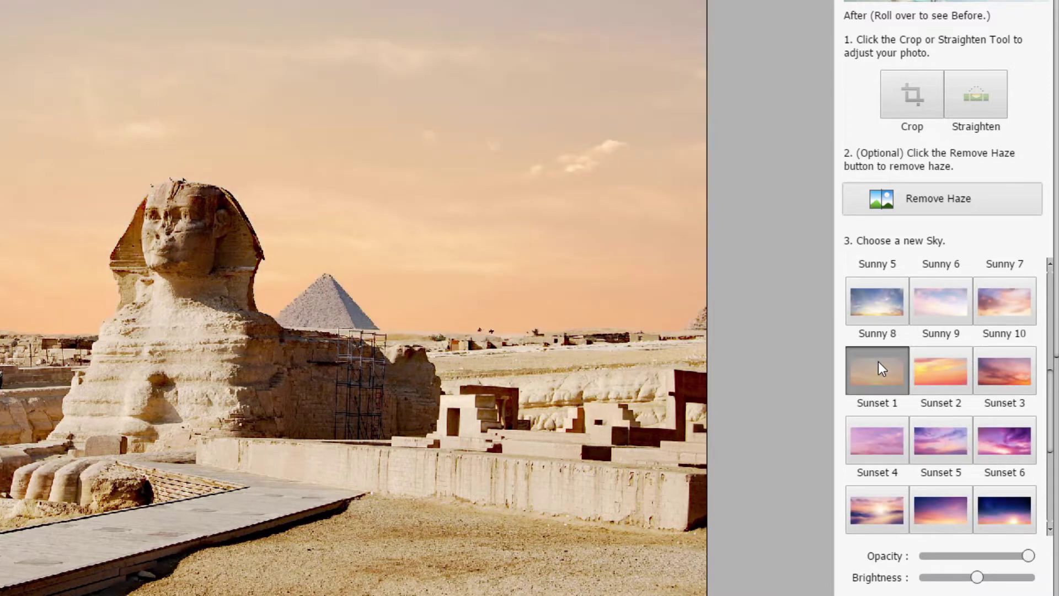
{"action": "left_click", "coordinate": [941, 376]}
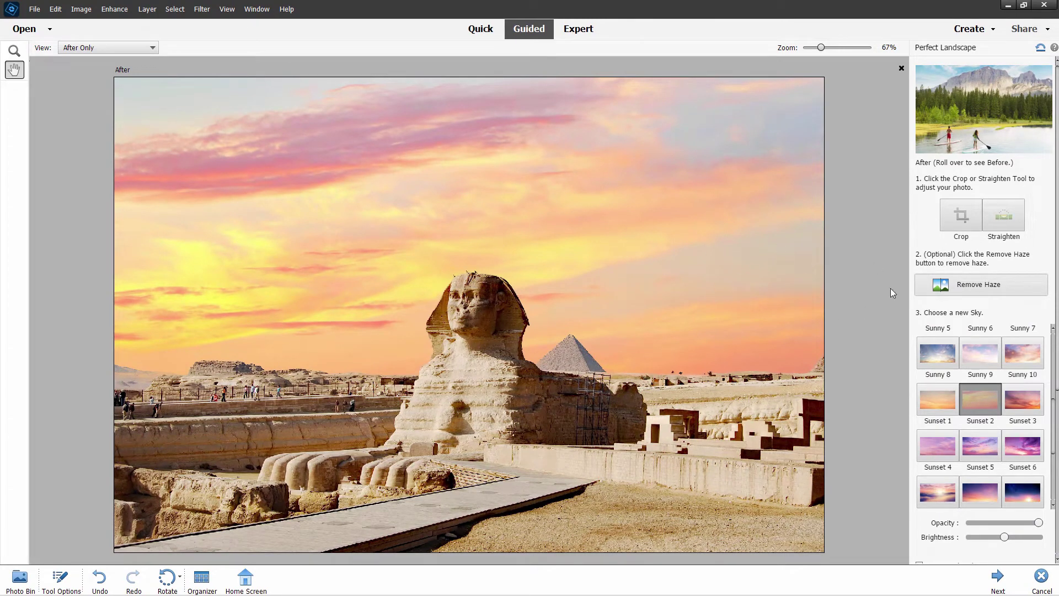
Step: Fine-tune the new sky with slightly lower opacity, slightly higher brightness and Auto Match Color Tone enabled
{"action": "scroll", "coordinate": [1038, 279], "scroll_direction": "down", "scroll_amount": 4}
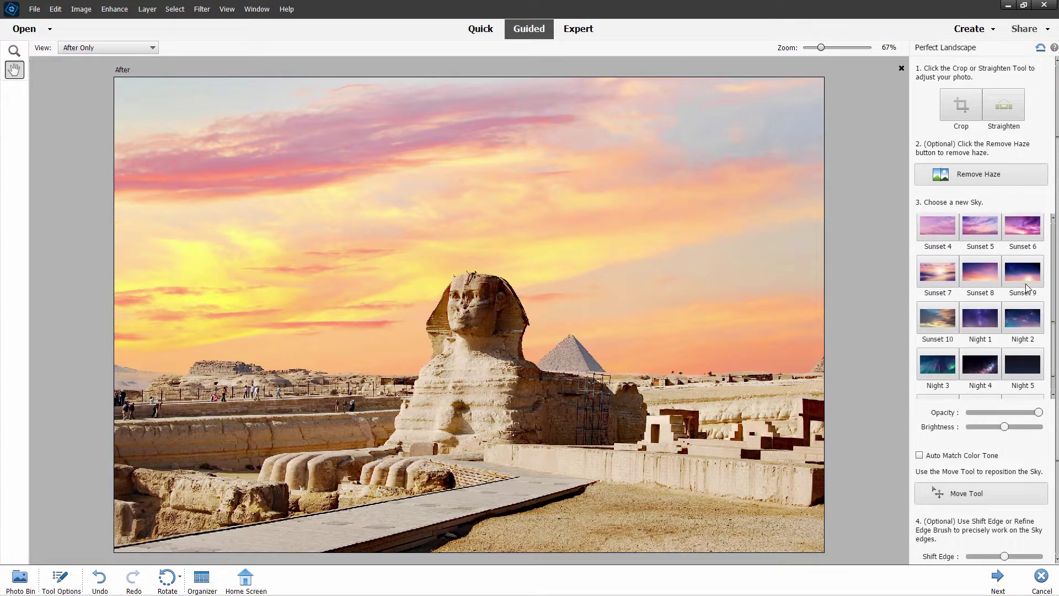
{"action": "scroll", "coordinate": [1028, 286], "scroll_direction": "down", "scroll_amount": 3}
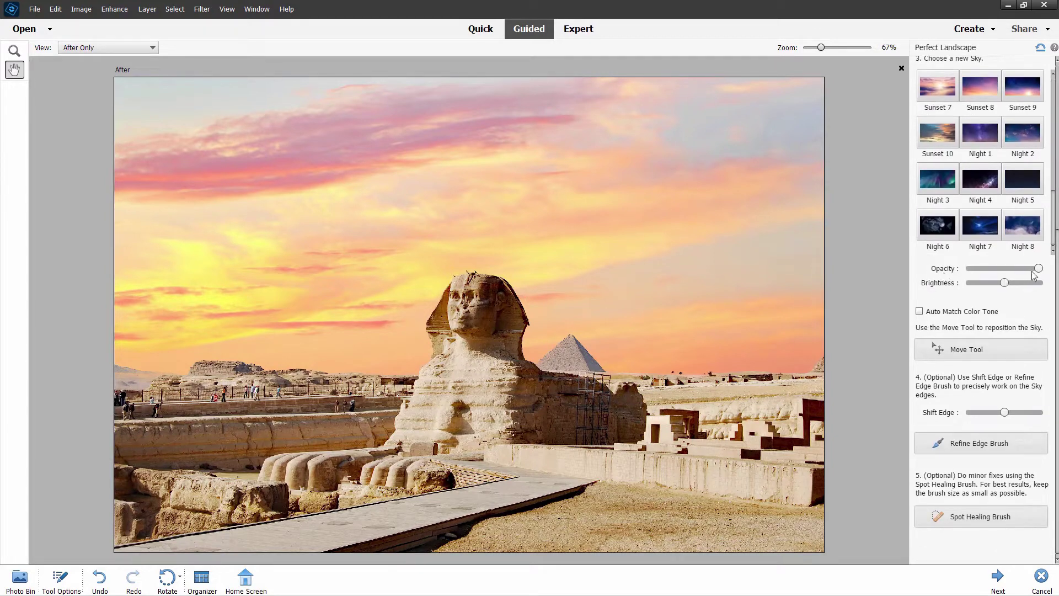
{"action": "left_click_drag", "start_coordinate": [1038, 269], "coordinate": [1021, 269]}
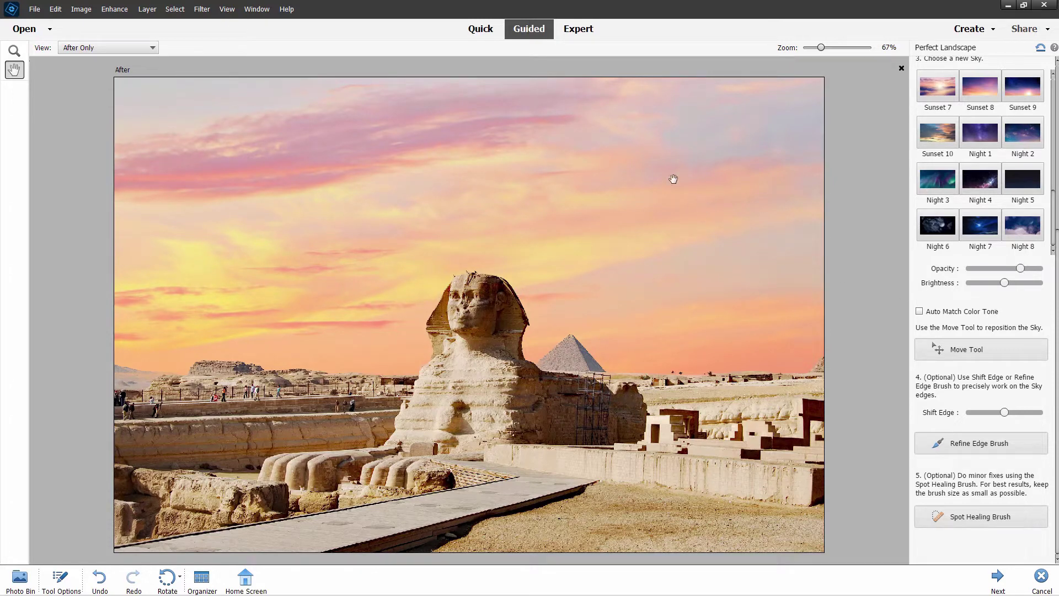
{"action": "left_click", "coordinate": [1032, 269]}
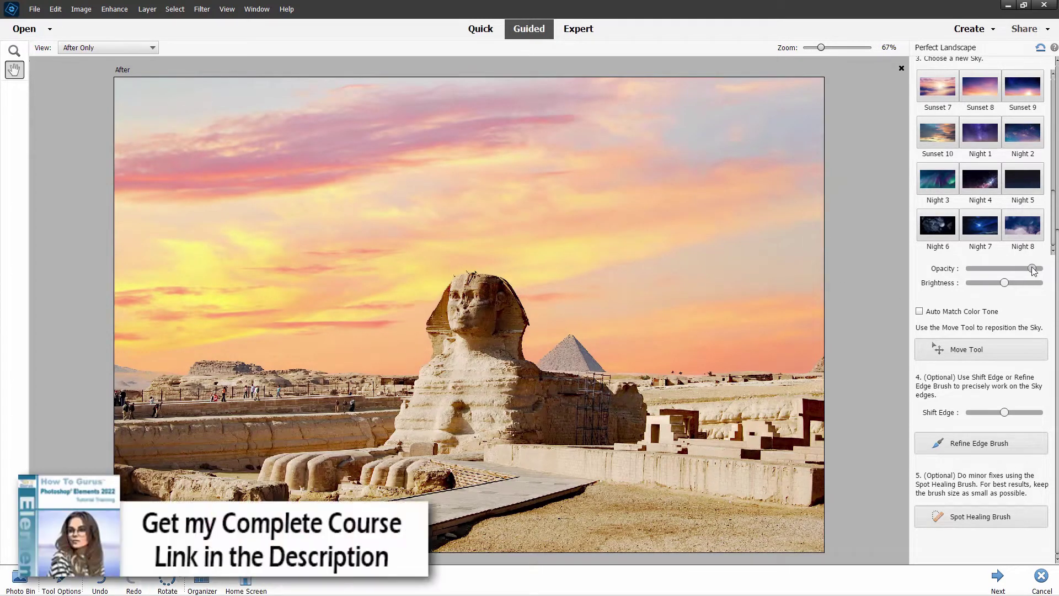
{"action": "left_click_drag", "start_coordinate": [1007, 281], "coordinate": [1008, 281]}
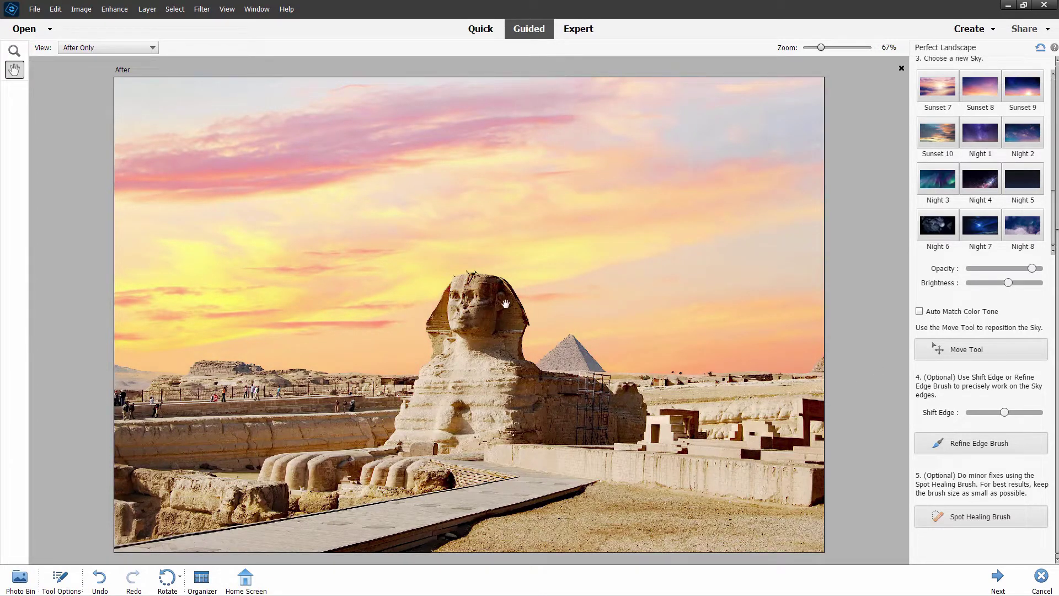
{"action": "left_click", "coordinate": [920, 312]}
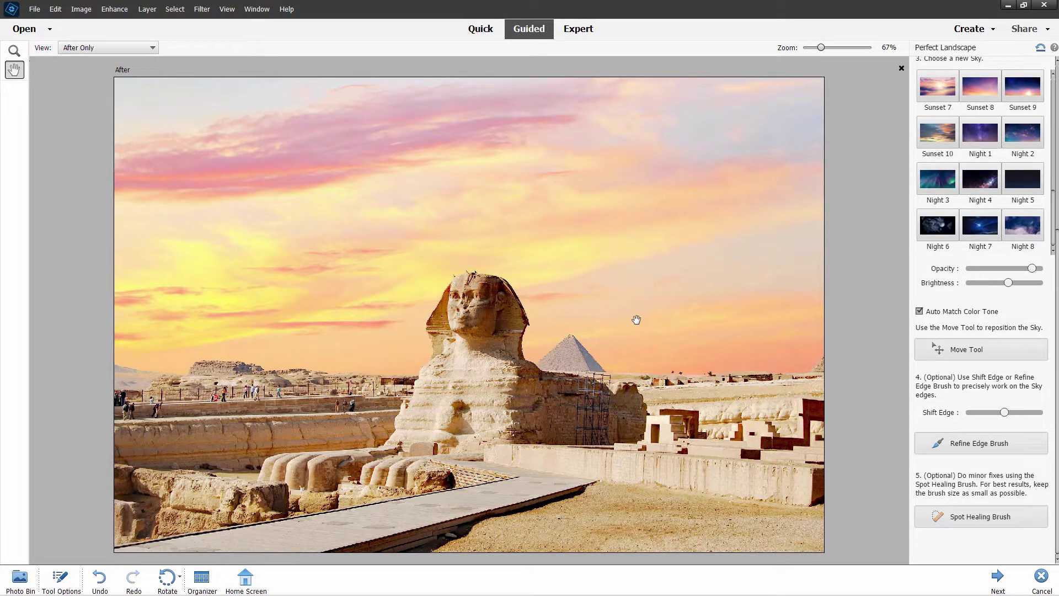
{"action": "scroll", "coordinate": [1024, 270], "scroll_direction": "up", "scroll_amount": 5}
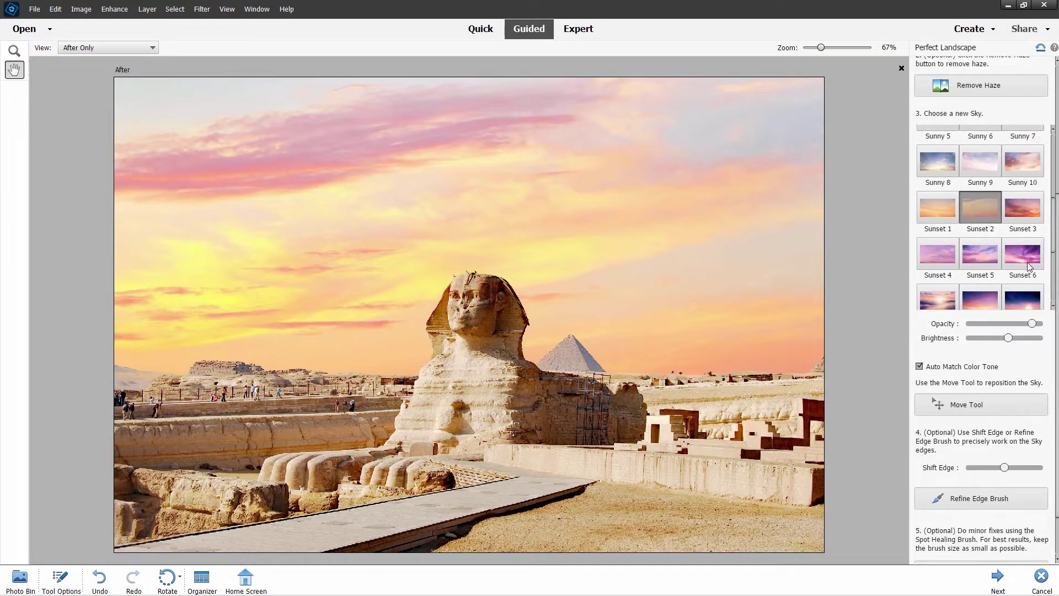
{"action": "scroll", "coordinate": [1030, 267], "scroll_direction": "down", "scroll_amount": 5}
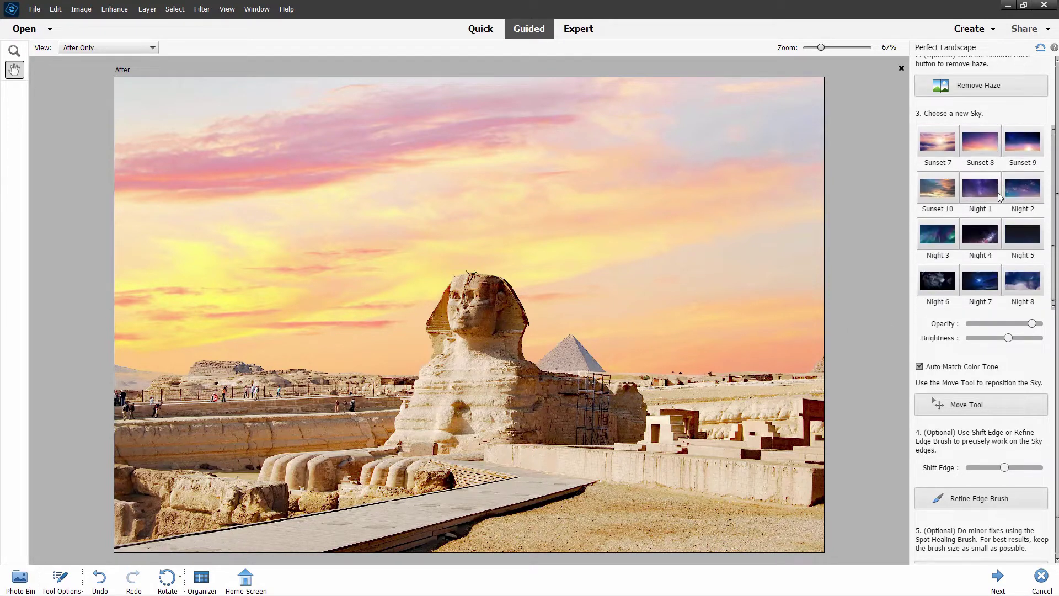
{"action": "scroll", "coordinate": [998, 197], "scroll_direction": "down", "scroll_amount": 3}
{"action": "scroll", "coordinate": [1026, 276], "scroll_direction": "up", "scroll_amount": 8}
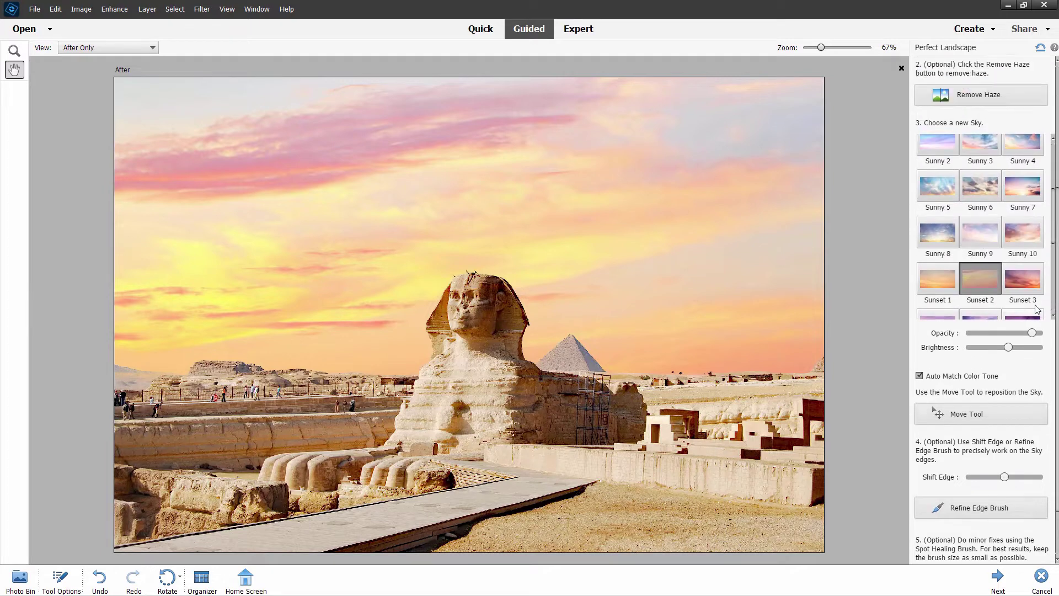
{"action": "scroll", "coordinate": [1031, 303], "scroll_direction": "up", "scroll_amount": 5}
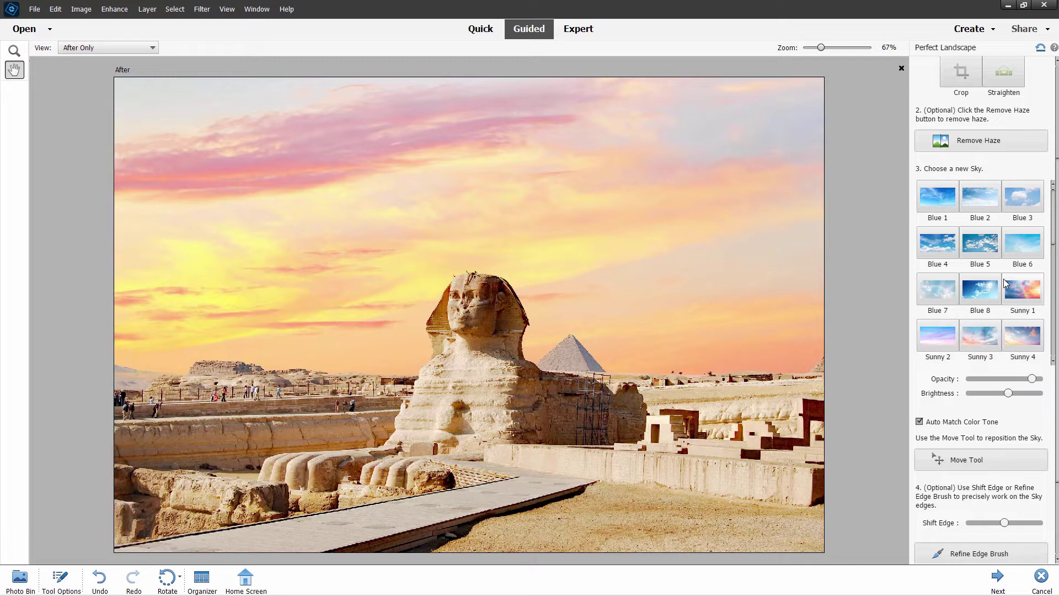
Step: Finish the Perfect Landscape edit and continue editing the sphinx photo in Expert mode
{"action": "left_click", "coordinate": [997, 580]}
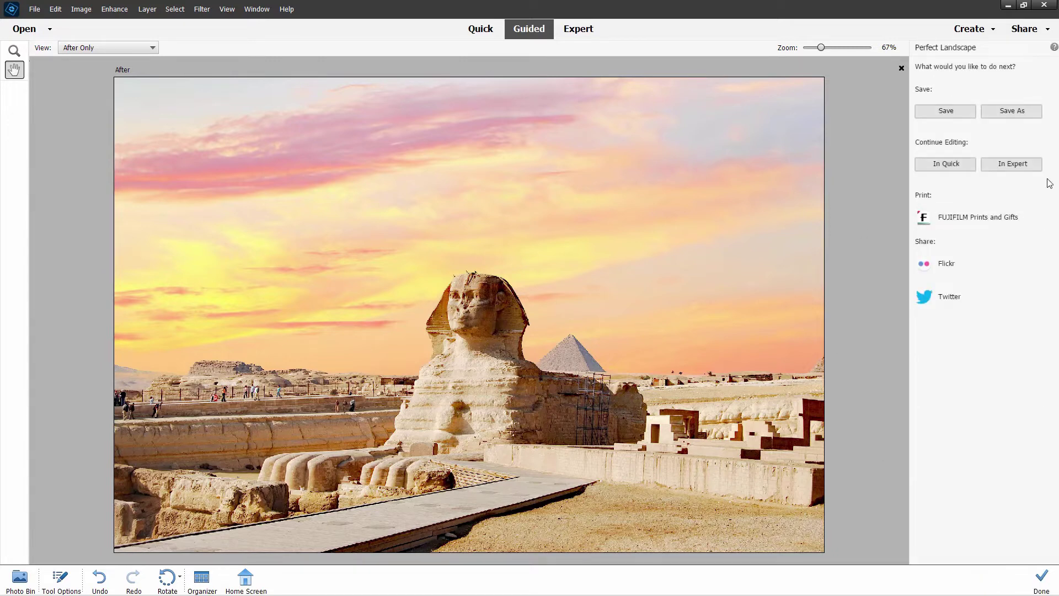
{"action": "left_click", "coordinate": [1007, 164]}
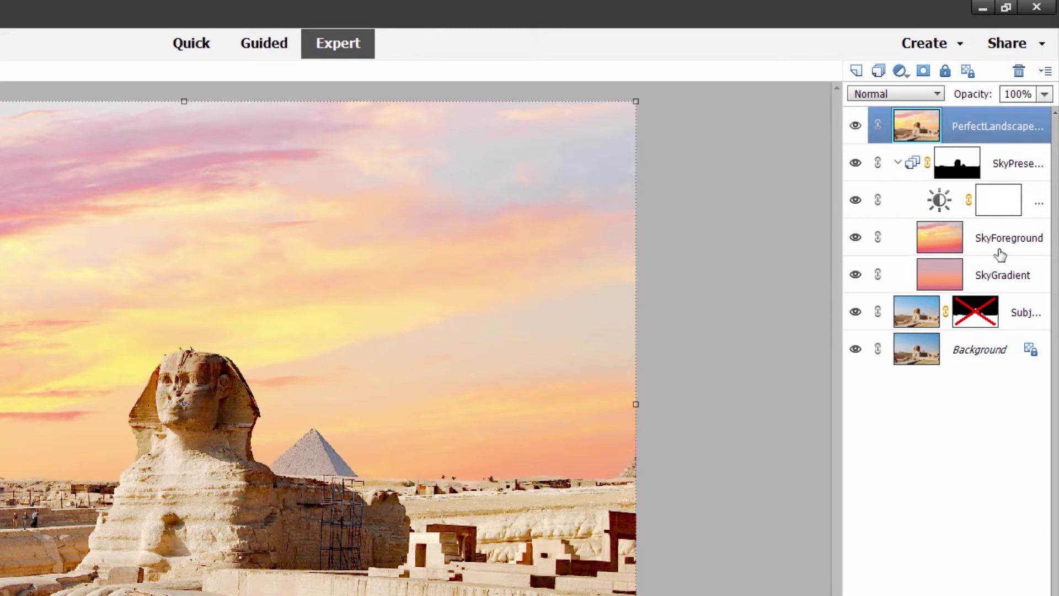
Step: Hide the SkyGradient layer and toggle the merged PerfectLandscape layer's visibility to compare it with the layers beneath
{"action": "left_click", "coordinate": [856, 276]}
{"action": "left_click", "coordinate": [856, 126]}
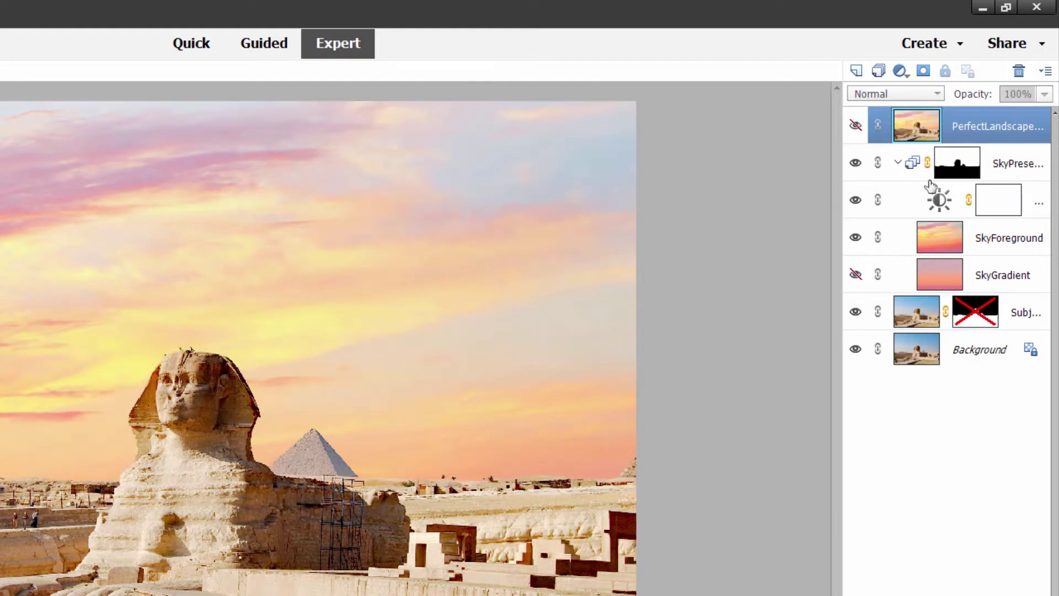
{"action": "left_click", "coordinate": [858, 128]}
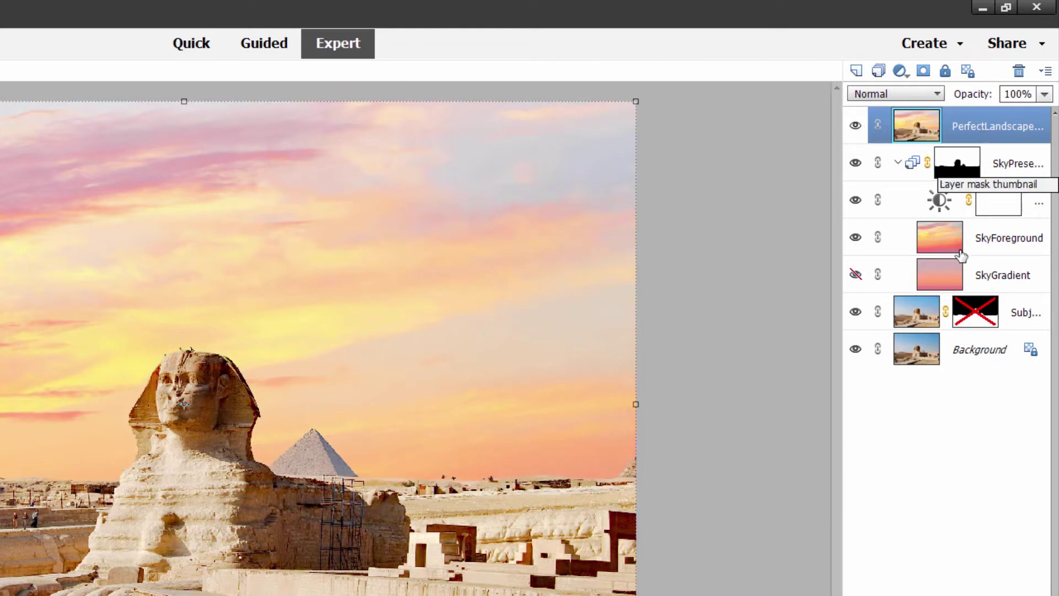
{"action": "left_click", "coordinate": [858, 128]}
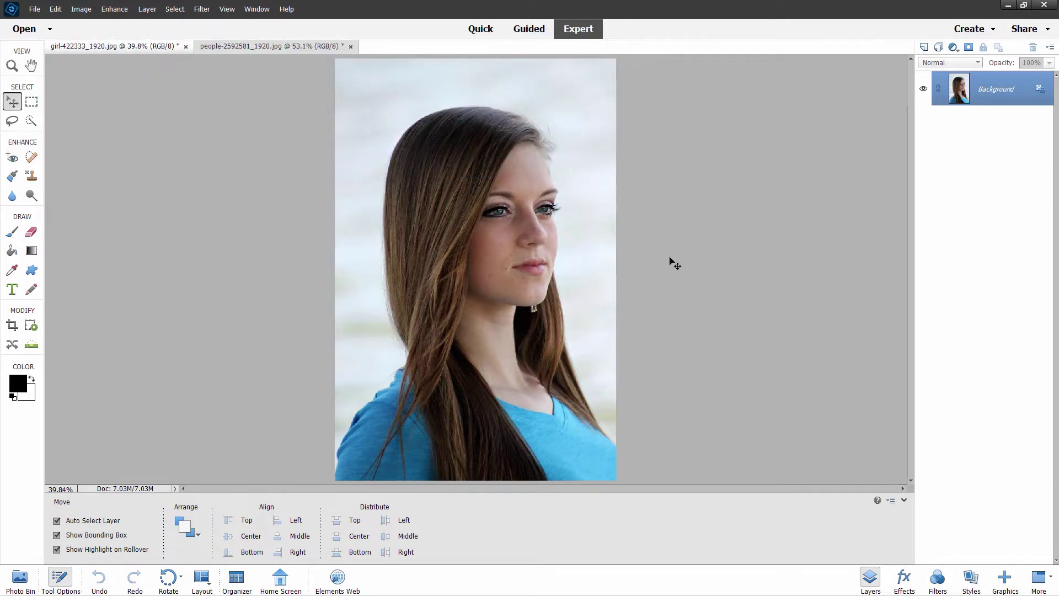
Step: Open the Perfect Portrait guided edit from Special Edits for the photo of the long-haired woman in blue
{"action": "left_click", "coordinate": [527, 32]}
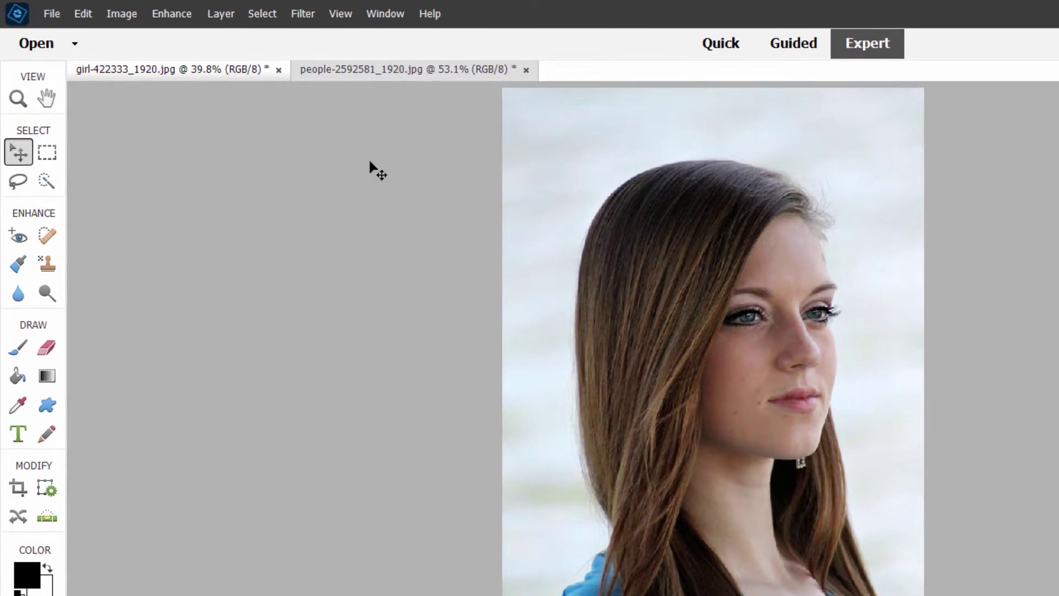
{"action": "left_click", "coordinate": [174, 18]}
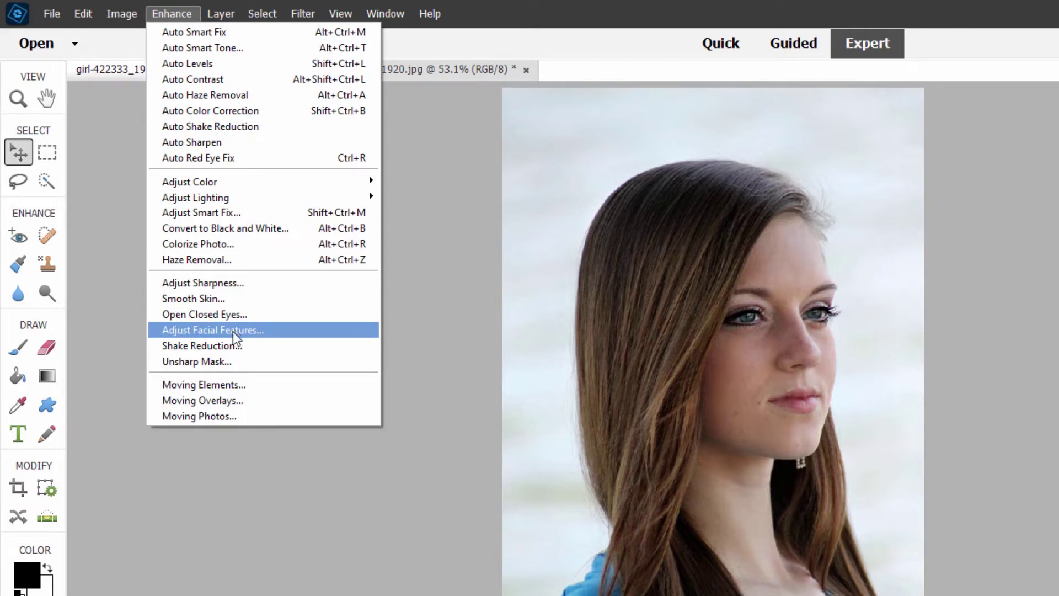
{"action": "left_click", "coordinate": [775, 47]}
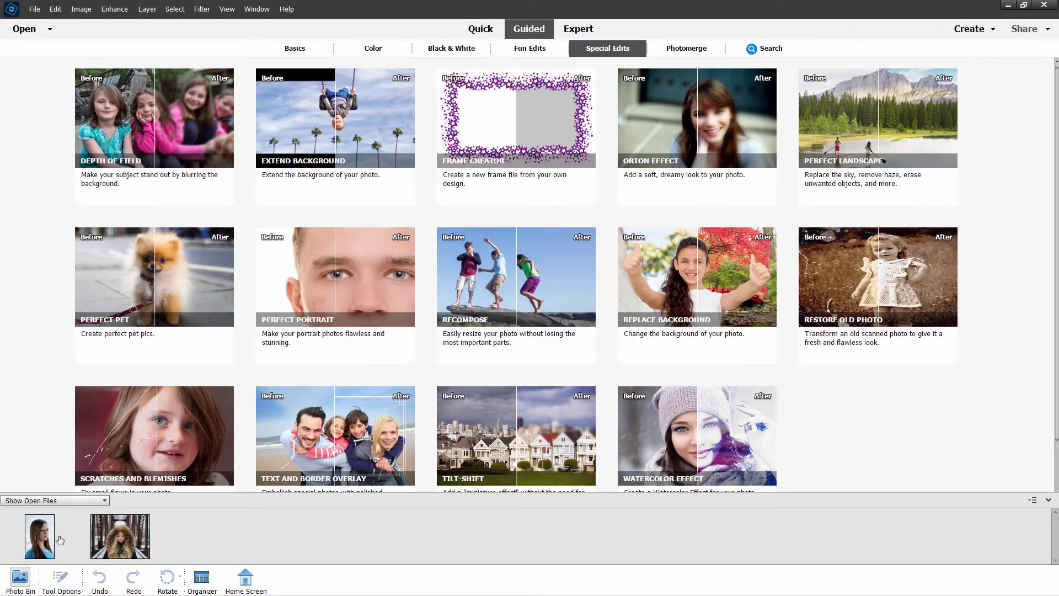
{"action": "left_click", "coordinate": [340, 289]}
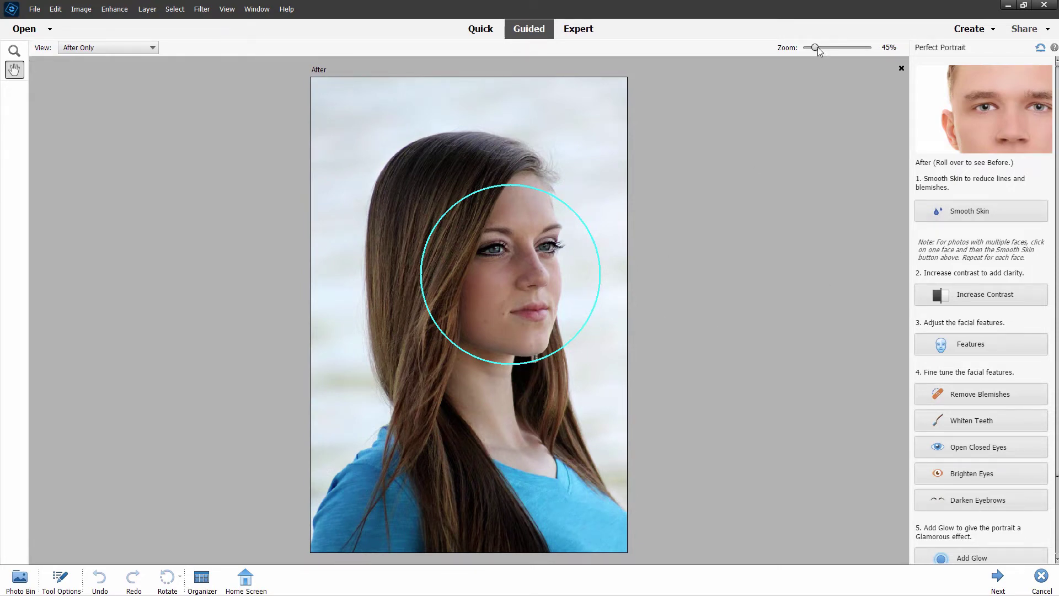
Step: Open the facial feature adjustments for the woman's face in the Perfect Portrait edit
{"action": "left_click_drag", "start_coordinate": [818, 48], "coordinate": [830, 48]}
{"action": "left_click_drag", "start_coordinate": [701, 153], "coordinate": [702, 289]}
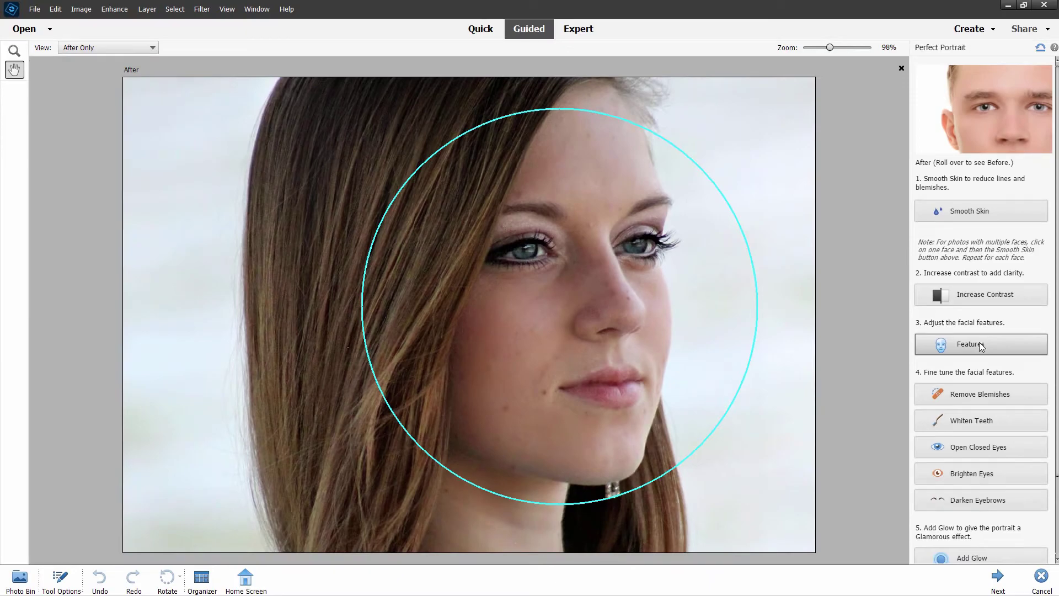
{"action": "left_click", "coordinate": [941, 368]}
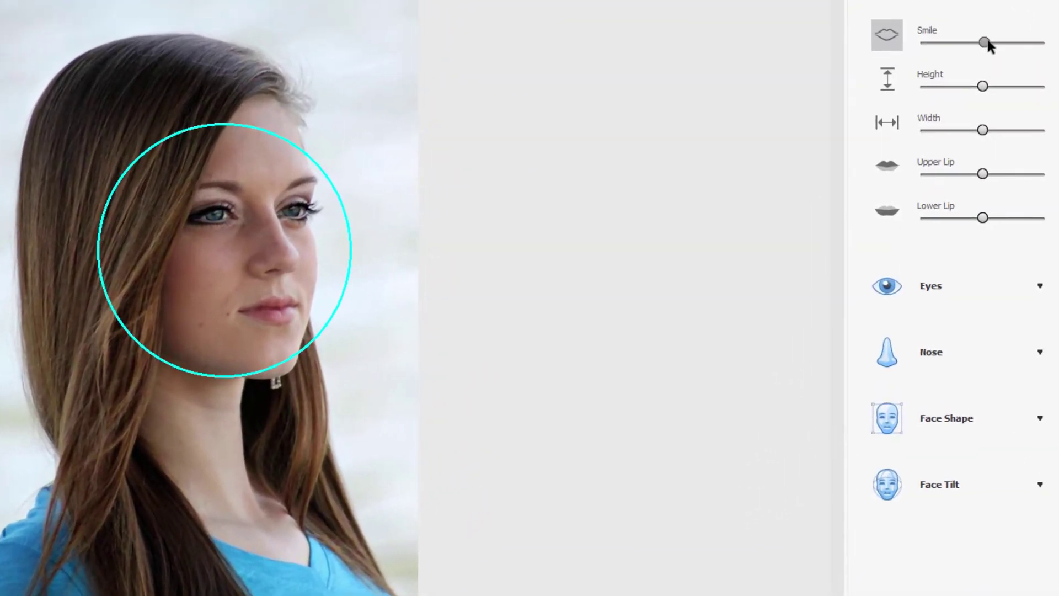
Step: Try slight lip height and smile adjustments and larger eye height, width and size, and discard the Perfect Portrait edit
{"action": "mouse_move", "coordinate": [991, 87]}
{"action": "left_mouse_down"}
{"action": "mouse_move", "coordinate": [1011, 83]}
{"action": "mouse_move", "coordinate": [989, 90]}
{"action": "left_mouse_up"}
{"action": "mouse_move", "coordinate": [984, 40]}
{"action": "left_mouse_down"}
{"action": "mouse_move", "coordinate": [945, 44]}
{"action": "mouse_move", "coordinate": [1044, 43]}
{"action": "mouse_move", "coordinate": [985, 48]}
{"action": "left_mouse_up"}
{"action": "left_click", "coordinate": [935, 287]}
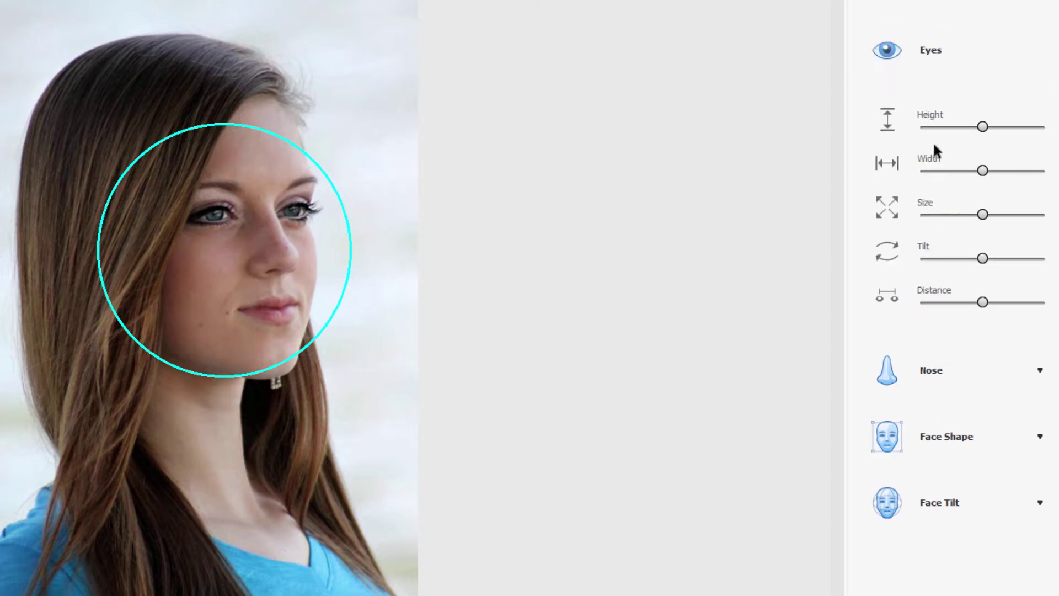
{"action": "left_click_drag", "start_coordinate": [982, 127], "coordinate": [987, 128]}
{"action": "left_click_drag", "start_coordinate": [982, 212], "coordinate": [994, 213]}
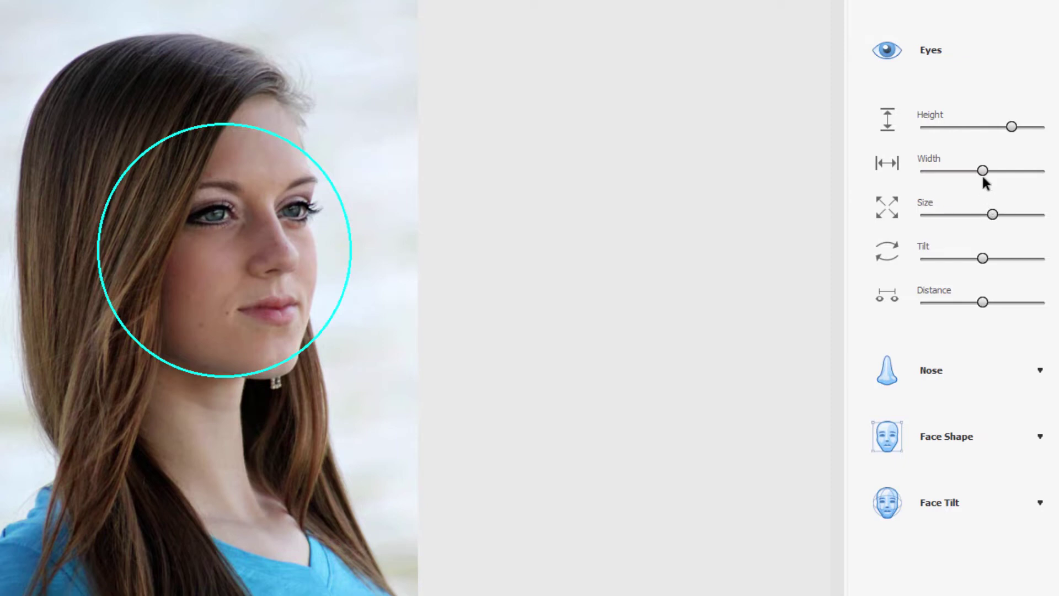
{"action": "left_click_drag", "start_coordinate": [982, 171], "coordinate": [984, 170]}
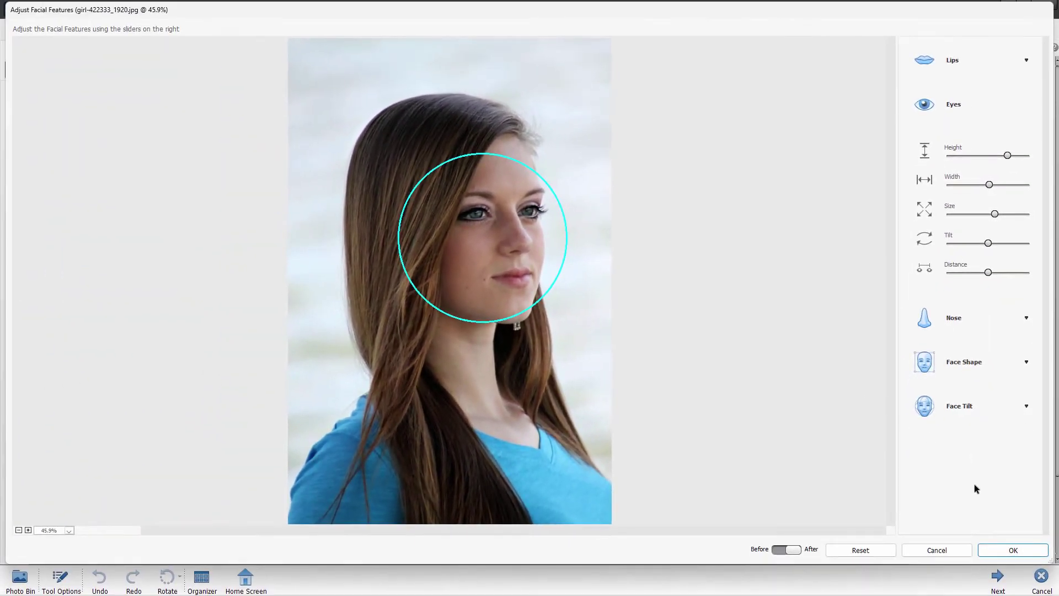
{"action": "left_click", "coordinate": [1012, 550]}
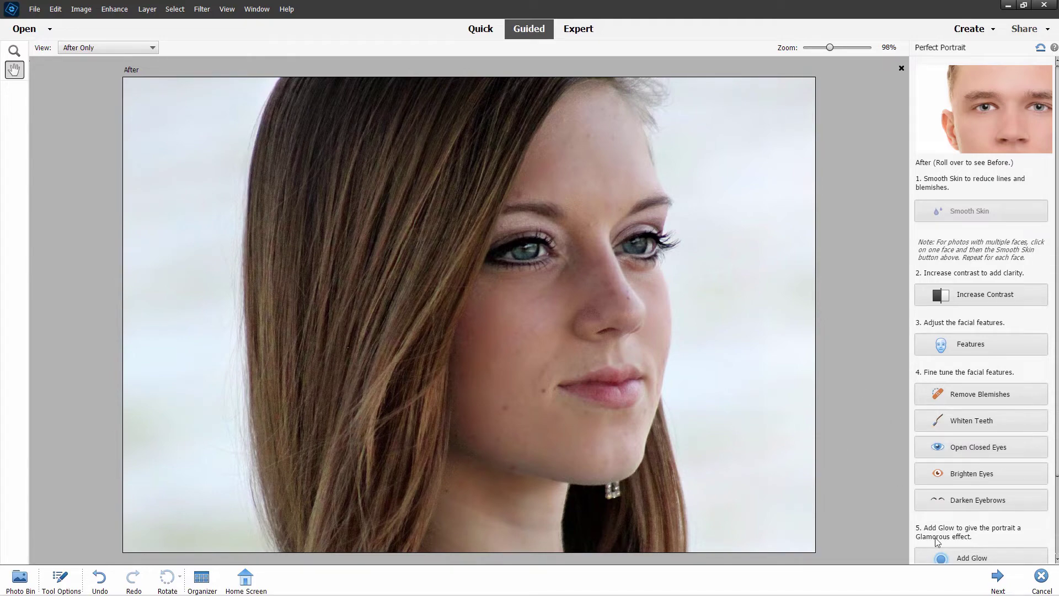
{"action": "left_click", "coordinate": [1041, 576]}
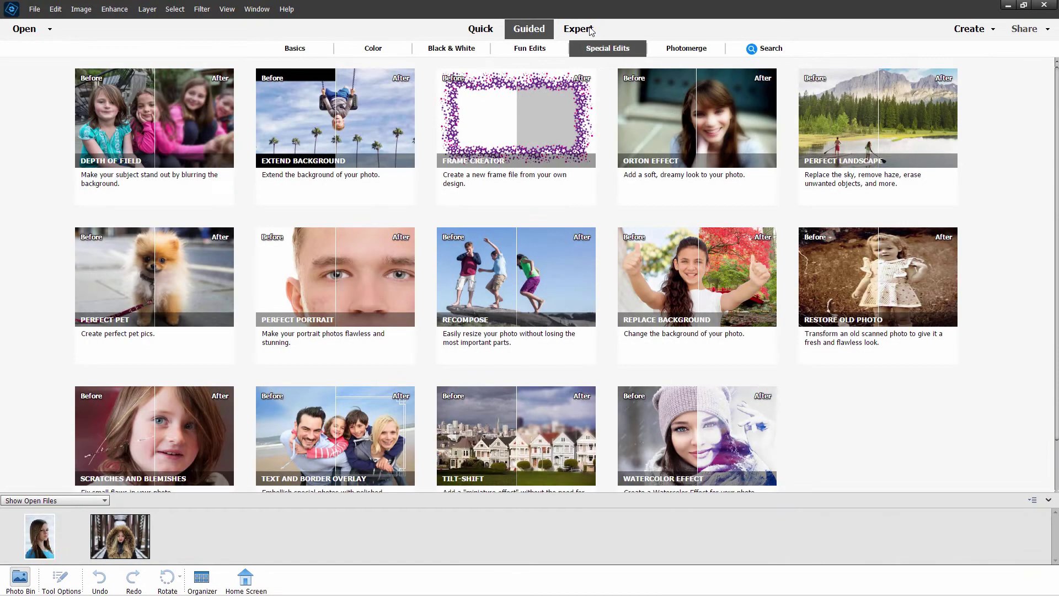
Step: Look up the Open Closed Eyes enhancement in Expert mode for the photo of the fur-hooded woman
{"action": "left_click", "coordinate": [579, 30]}
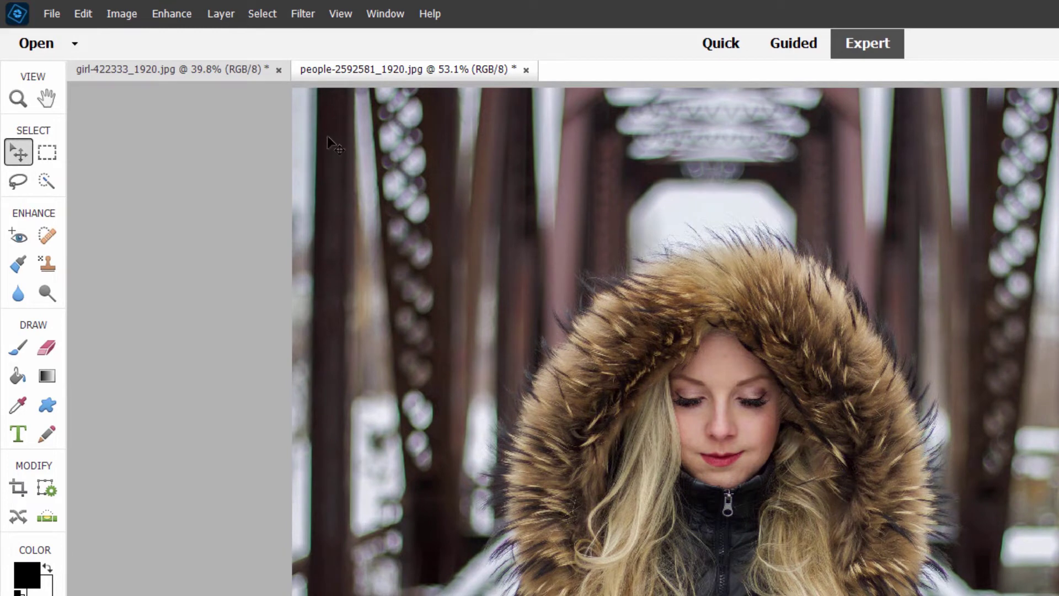
{"action": "left_click", "coordinate": [165, 14]}
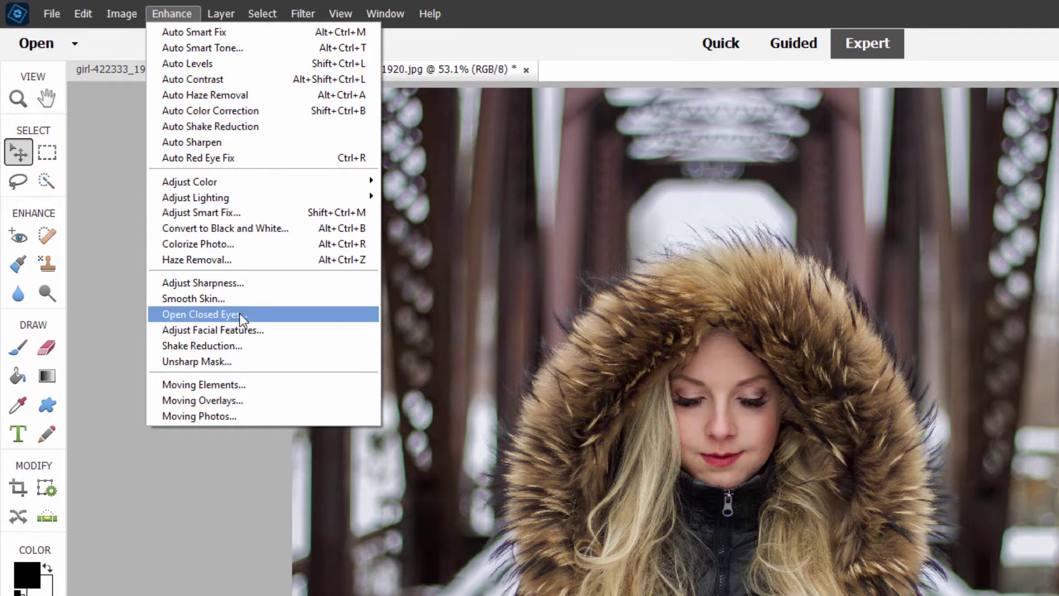
Step: Open the Perfect Portrait guided edit for the photo of the fur-hooded woman and enlarge her face
{"action": "left_click", "coordinate": [784, 44]}
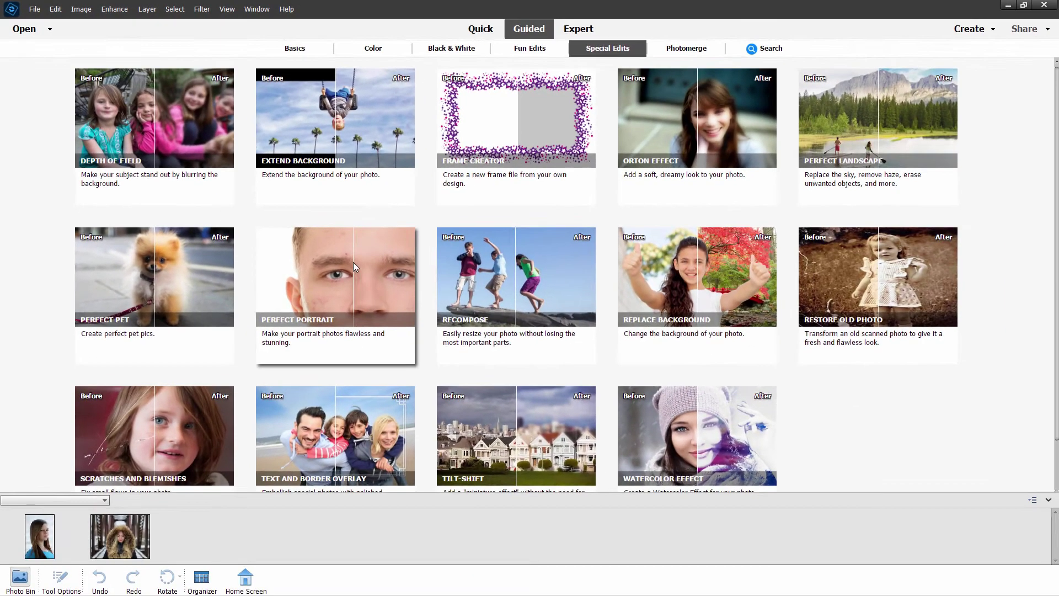
{"action": "left_click", "coordinate": [354, 263]}
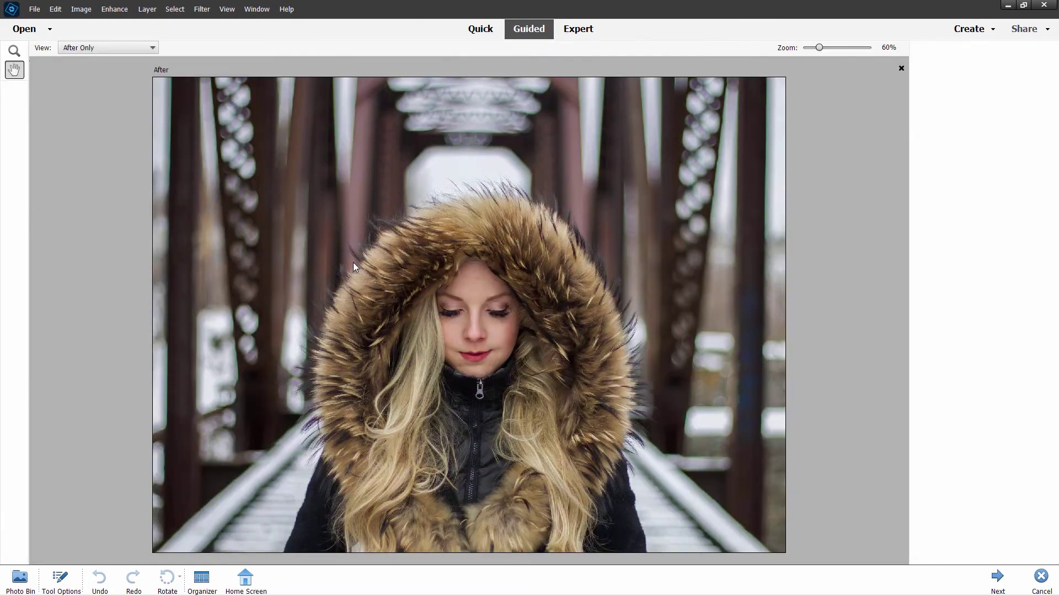
{"action": "left_click_drag", "start_coordinate": [820, 48], "coordinate": [835, 47]}
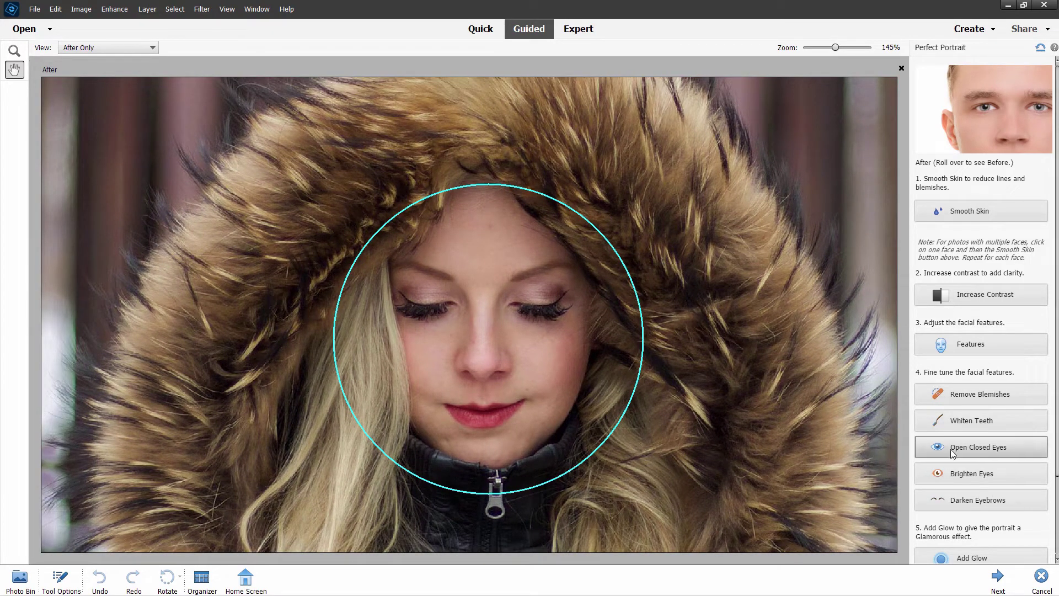
Step: Open the hooded woman's closed eyes using the first woman's sample eyes, after comparing them with the first man's sample eyes
{"action": "left_click", "coordinate": [972, 448]}
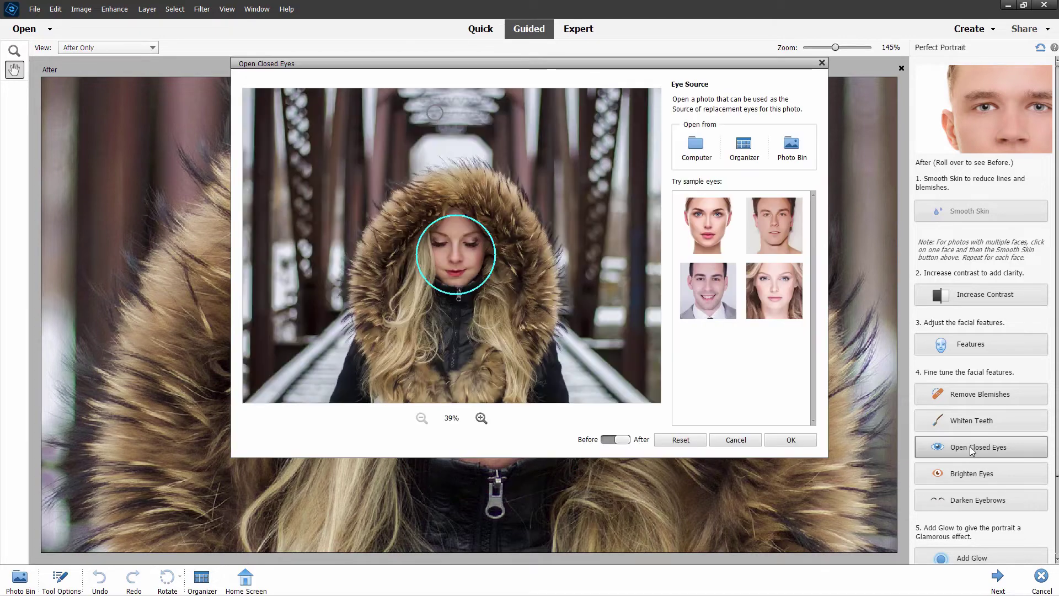
{"action": "left_click_drag", "start_coordinate": [533, 65], "coordinate": [681, 96]}
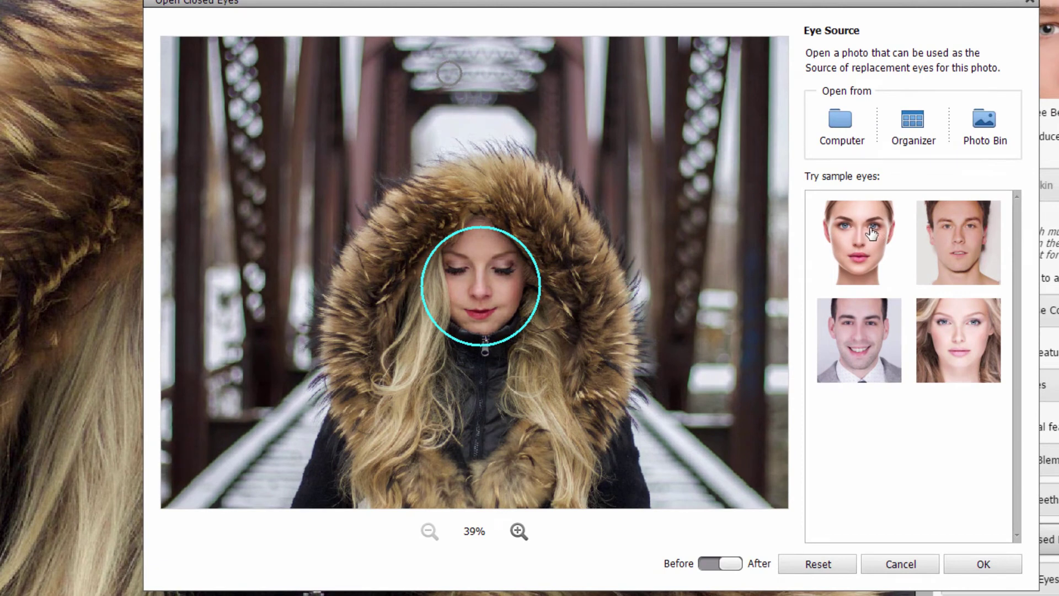
{"action": "left_click", "coordinate": [871, 234]}
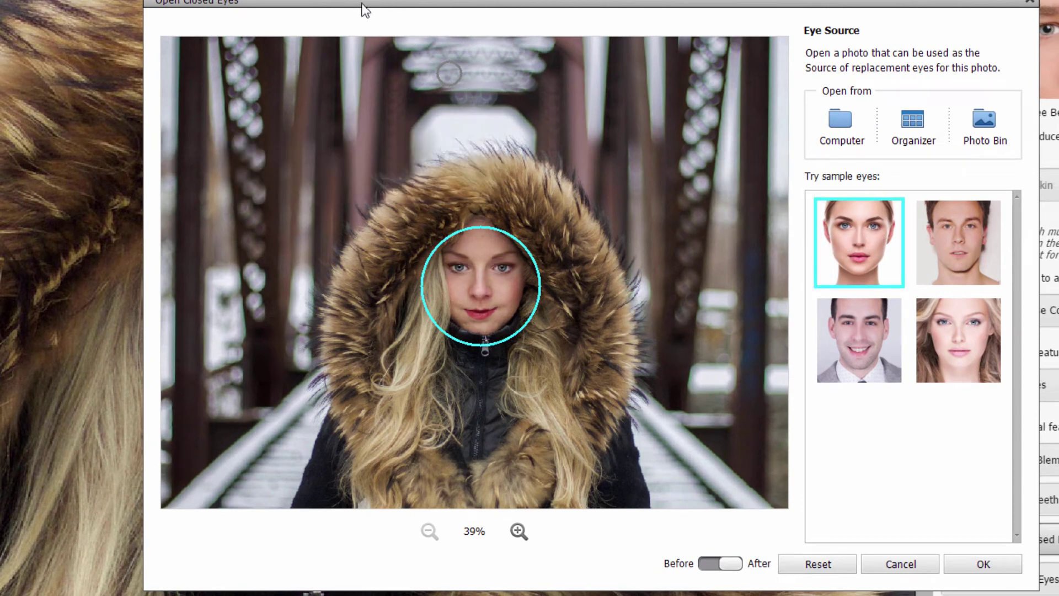
{"action": "left_click_drag", "start_coordinate": [361, 7], "coordinate": [524, 27]}
{"action": "left_click_drag", "start_coordinate": [602, 30], "coordinate": [329, 41]}
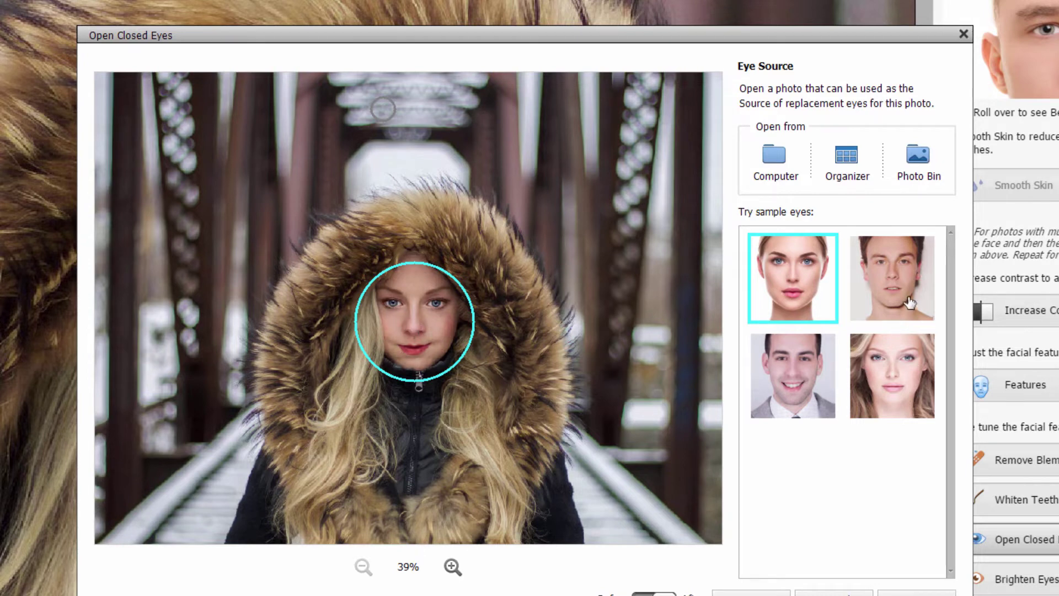
{"action": "left_click", "coordinate": [890, 274]}
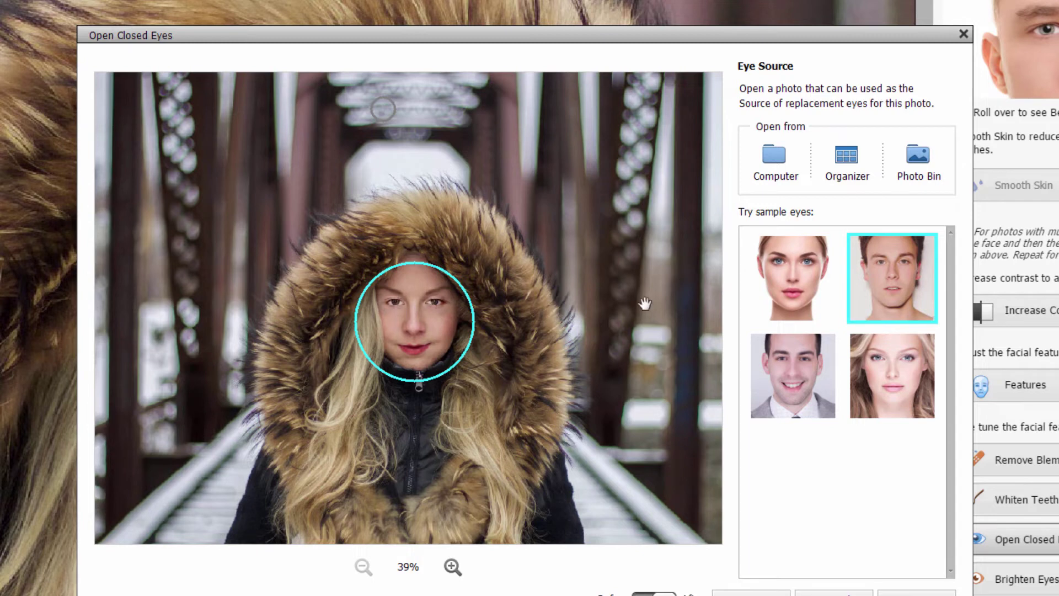
{"action": "left_click", "coordinate": [786, 284]}
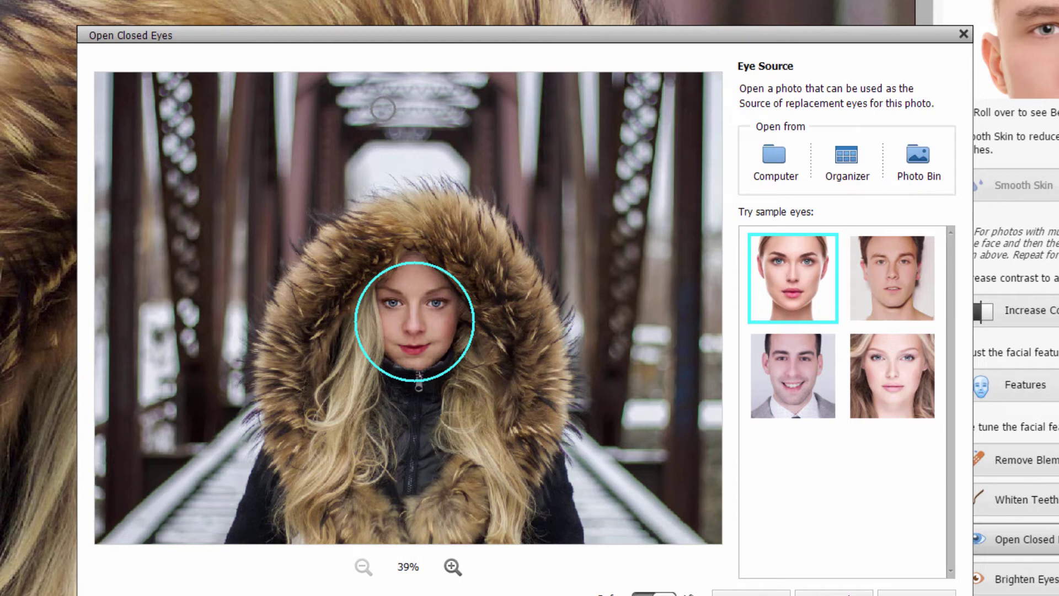
{"action": "left_click", "coordinate": [917, 593]}
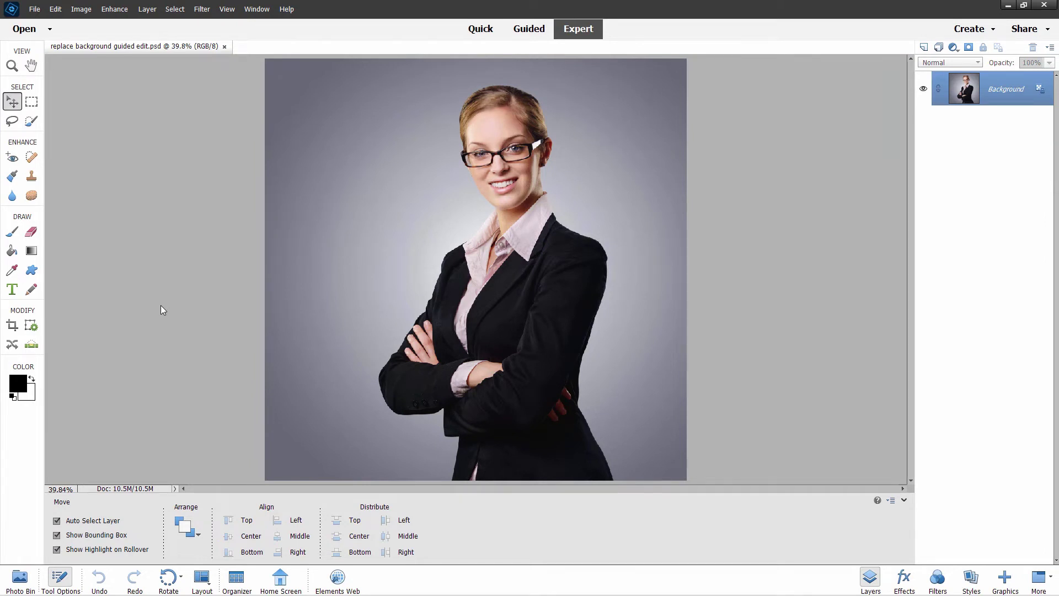
Step: Open the Replace Background guided edit from Special Edits and select the businesswoman as the primary subject
{"action": "left_click", "coordinate": [529, 29]}
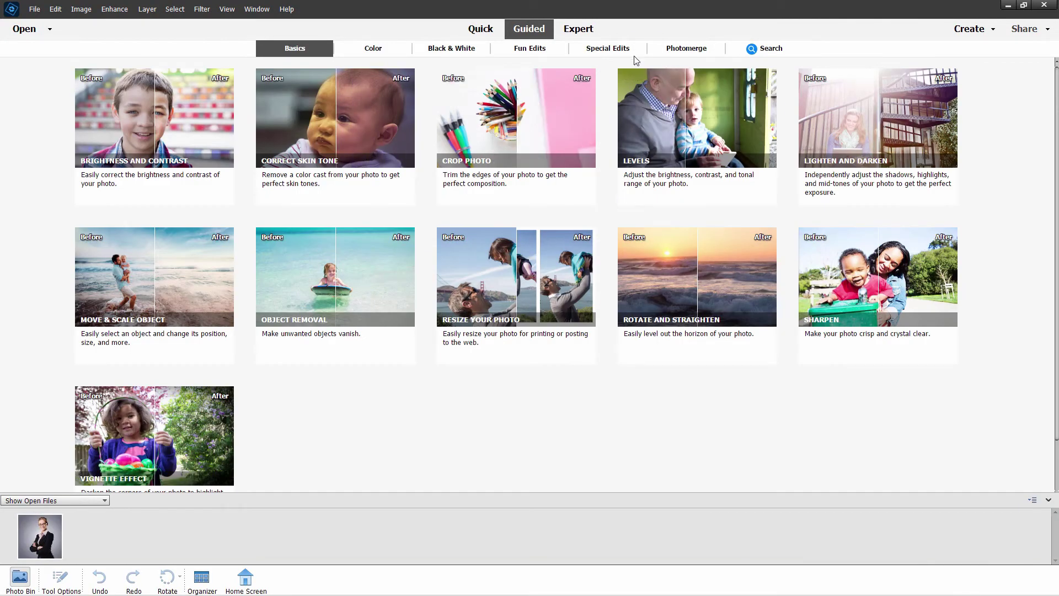
{"action": "left_click", "coordinate": [607, 51]}
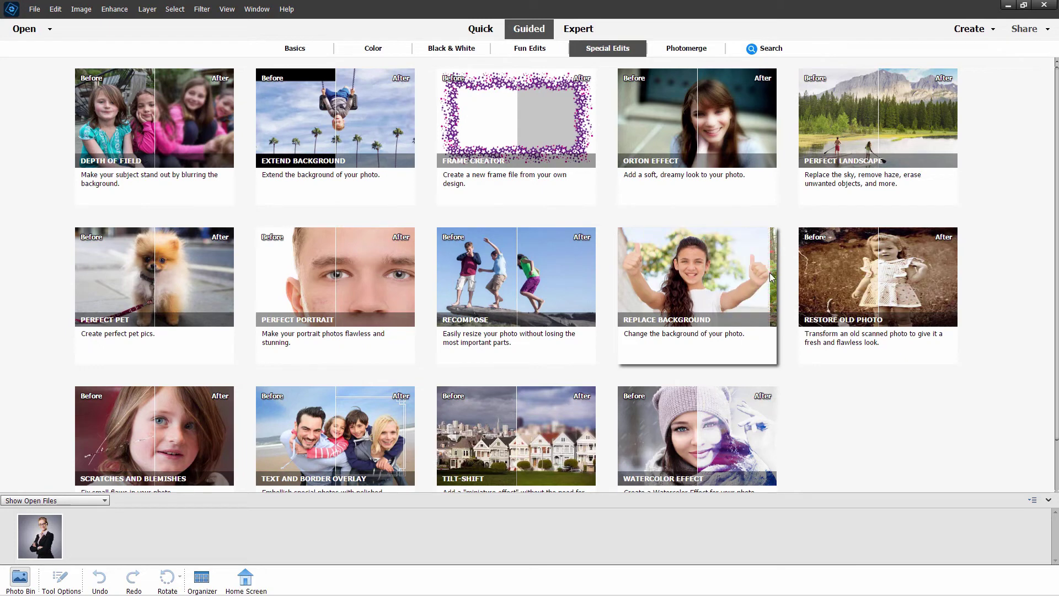
{"action": "left_click", "coordinate": [689, 269]}
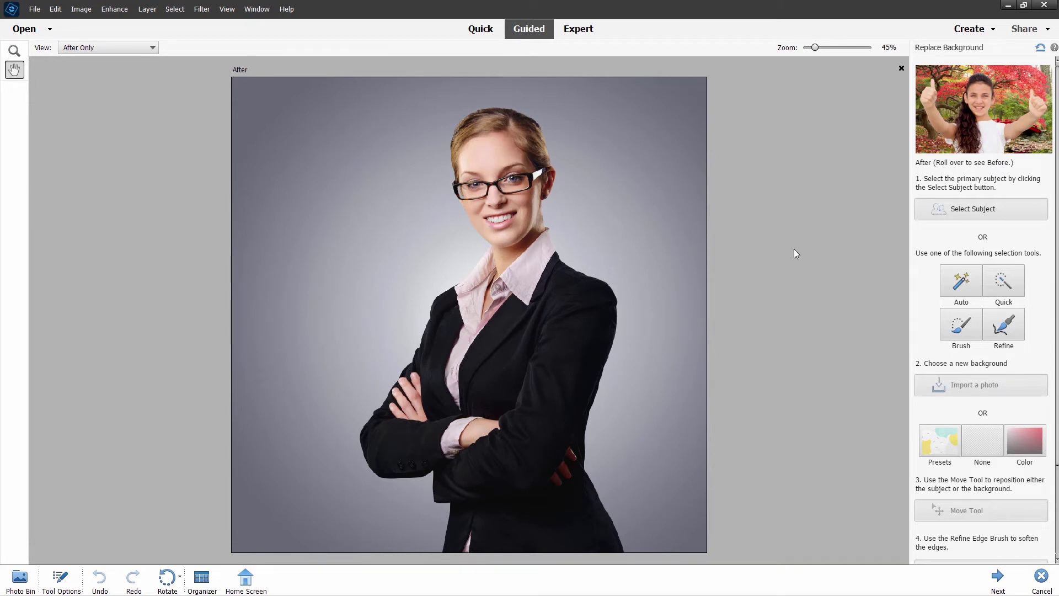
{"action": "left_click", "coordinate": [980, 210]}
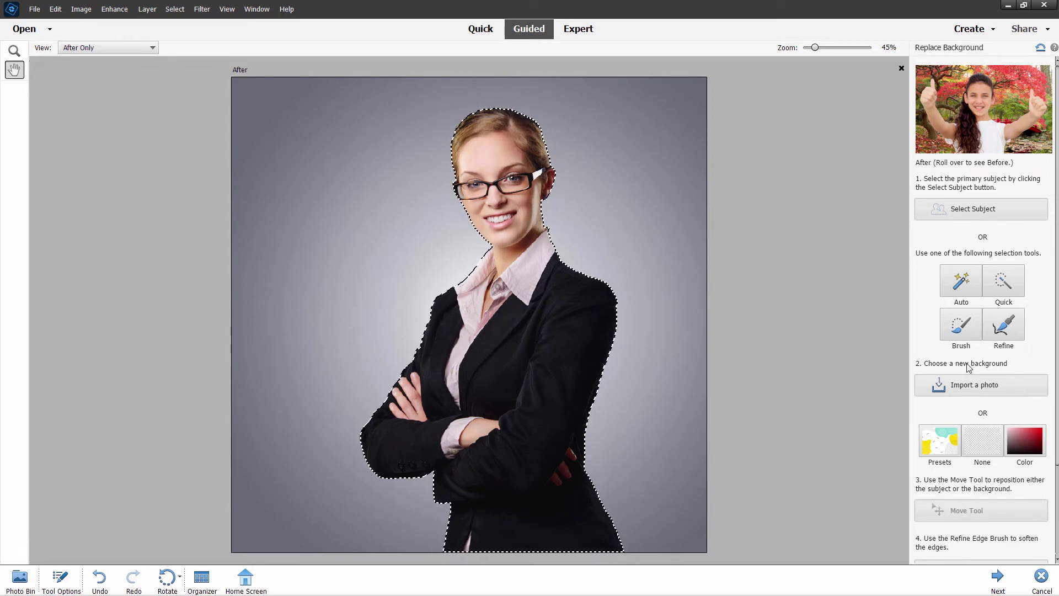
Step: Open the background presets and place the green layered preset behind the businesswoman, keeping the dialog clear of the photo
{"action": "scroll", "coordinate": [1035, 337], "scroll_direction": "down", "scroll_amount": 1}
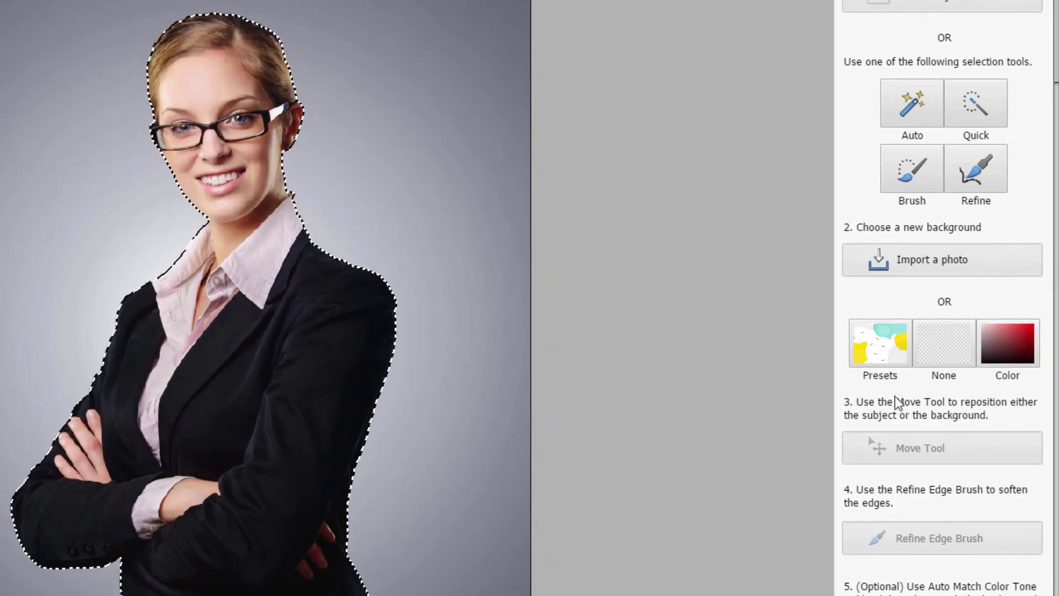
{"action": "left_click", "coordinate": [878, 353]}
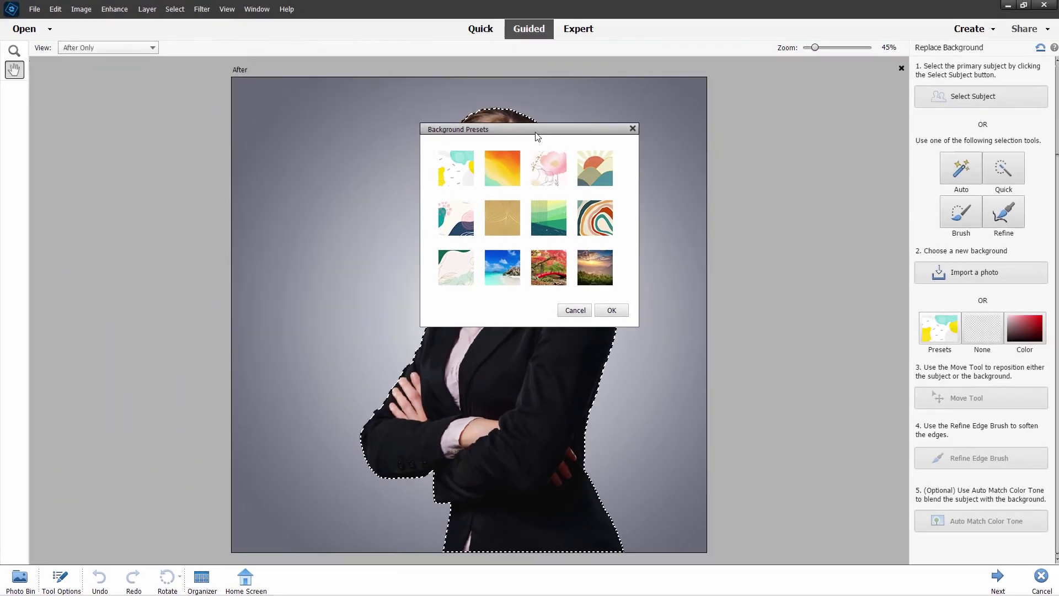
{"action": "left_click_drag", "start_coordinate": [553, 132], "coordinate": [546, 153]}
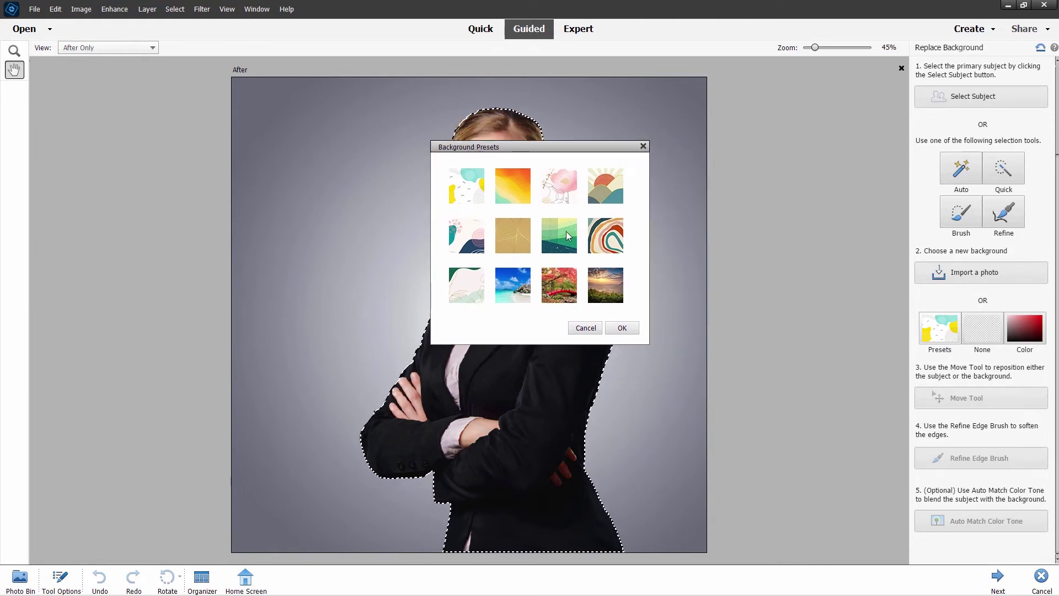
{"action": "left_click", "coordinate": [568, 237]}
{"action": "left_click_drag", "start_coordinate": [586, 147], "coordinate": [824, 161]}
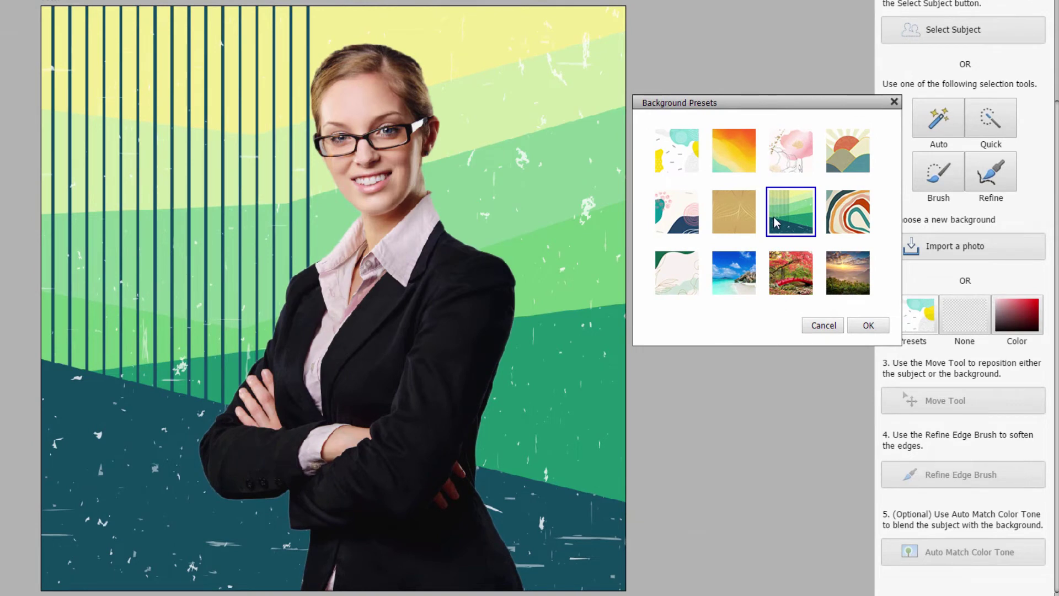
Step: Preview the background presets one after another, from the turquoise-and-yellow dotted design to the sunset landscape
{"action": "left_click", "coordinate": [659, 160]}
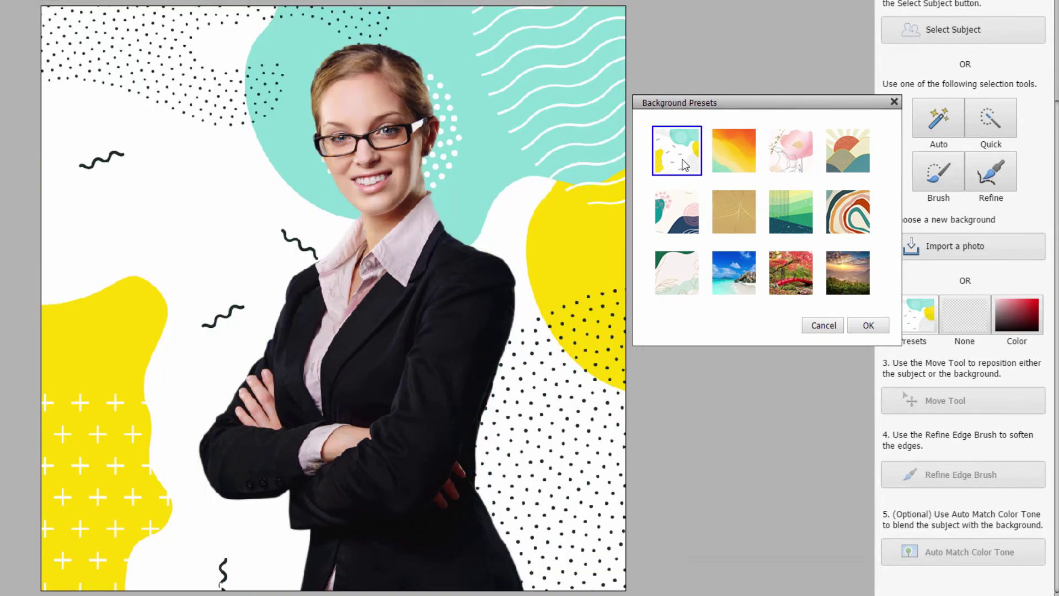
{"action": "left_click", "coordinate": [729, 160]}
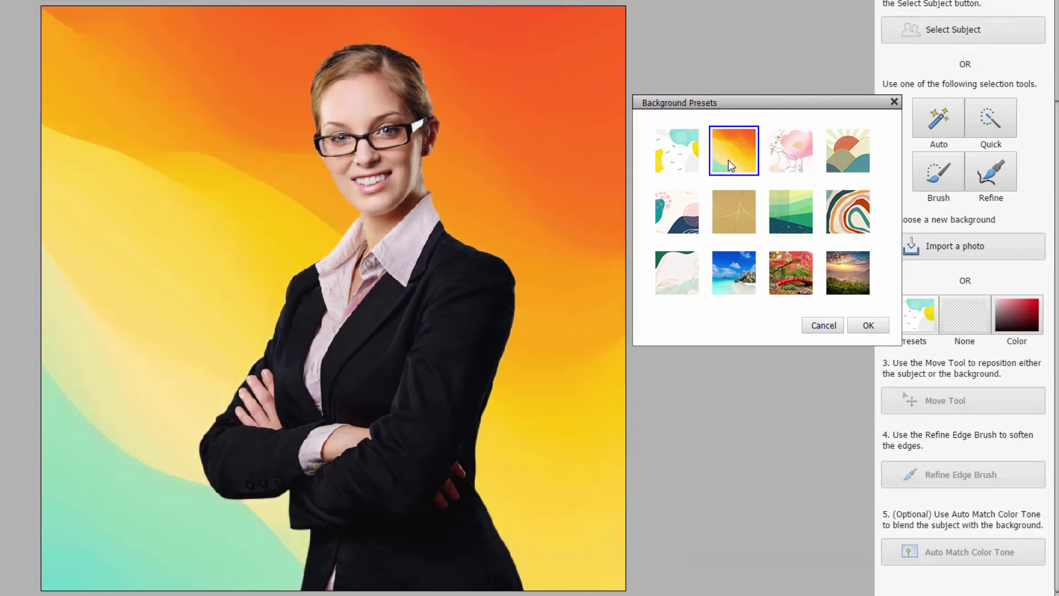
{"action": "left_click", "coordinate": [809, 154]}
{"action": "left_click", "coordinate": [848, 152]}
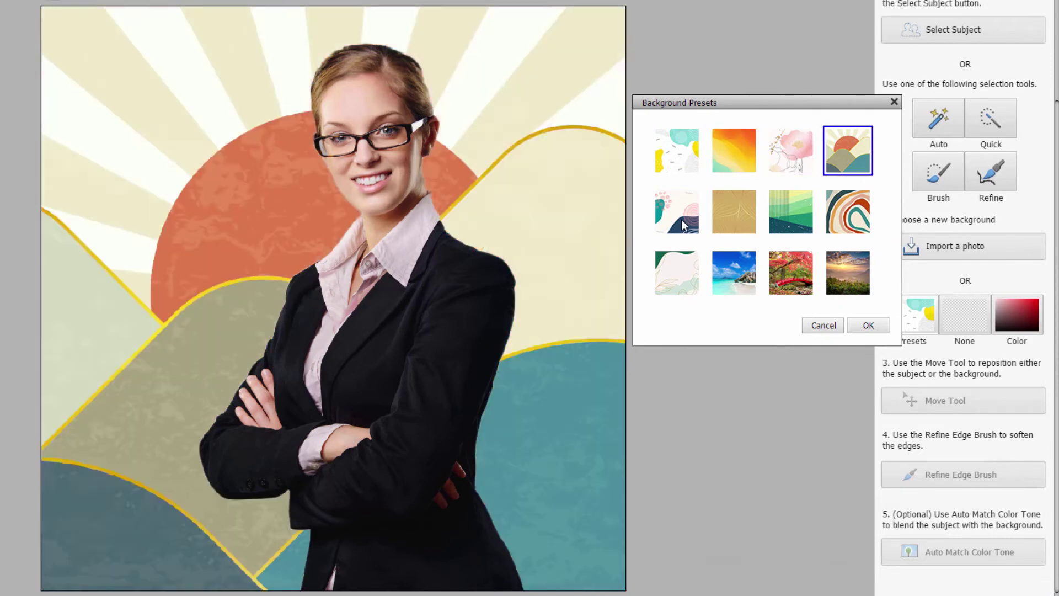
{"action": "left_click", "coordinate": [684, 225]}
{"action": "left_click", "coordinate": [733, 218]}
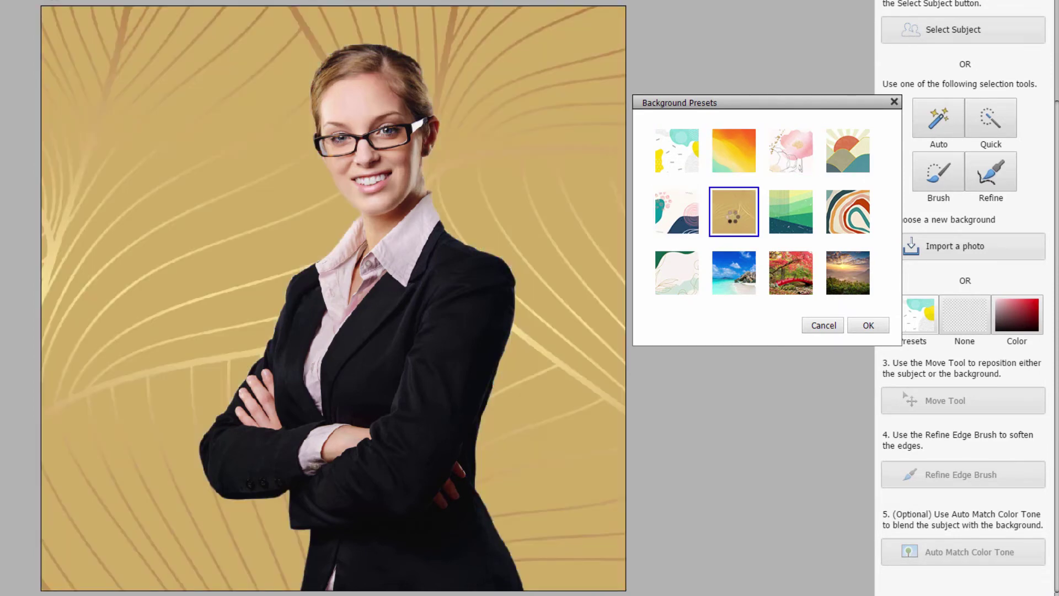
{"action": "left_click", "coordinate": [801, 229]}
{"action": "left_click", "coordinate": [850, 226]}
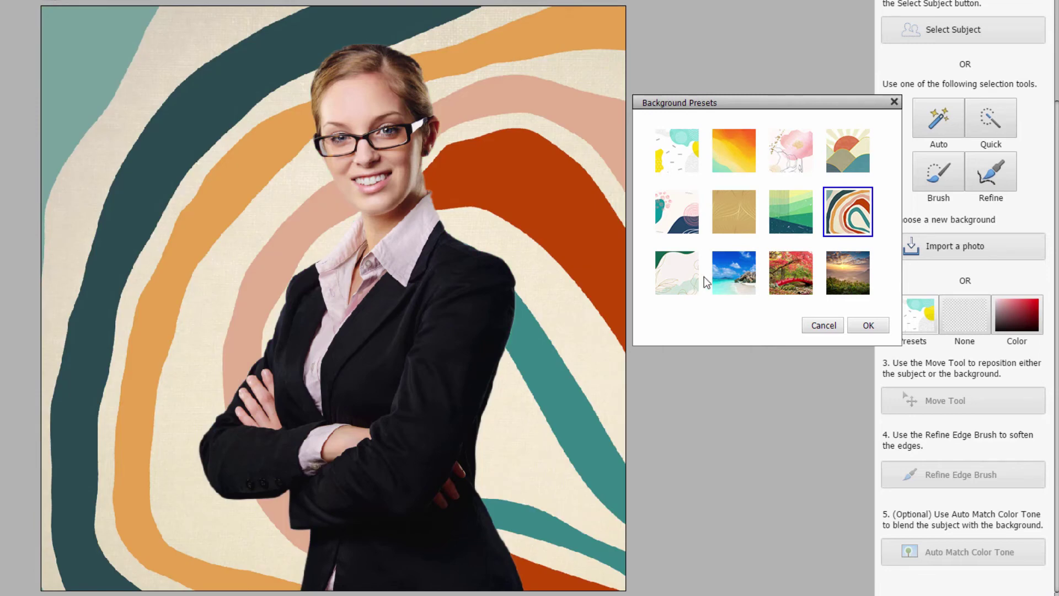
{"action": "left_click", "coordinate": [687, 277]}
{"action": "left_click", "coordinate": [733, 284]}
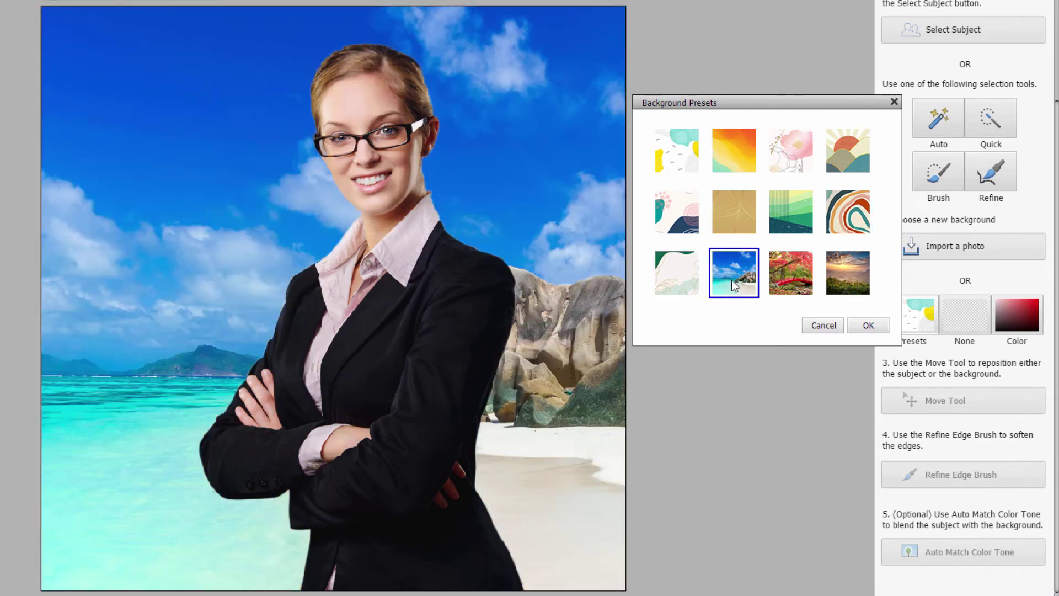
{"action": "left_click", "coordinate": [794, 286]}
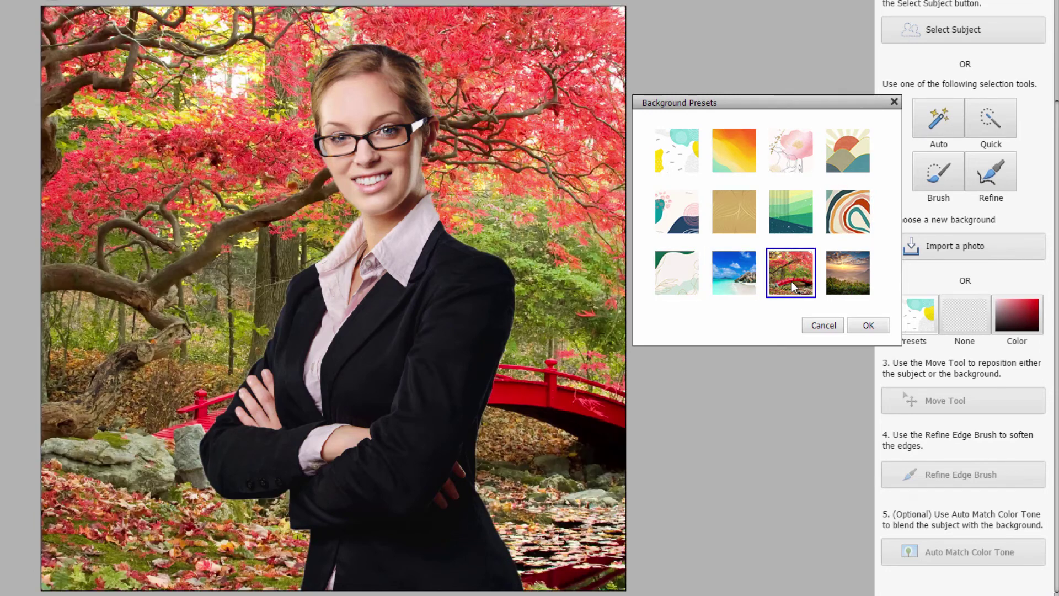
{"action": "left_click", "coordinate": [856, 293]}
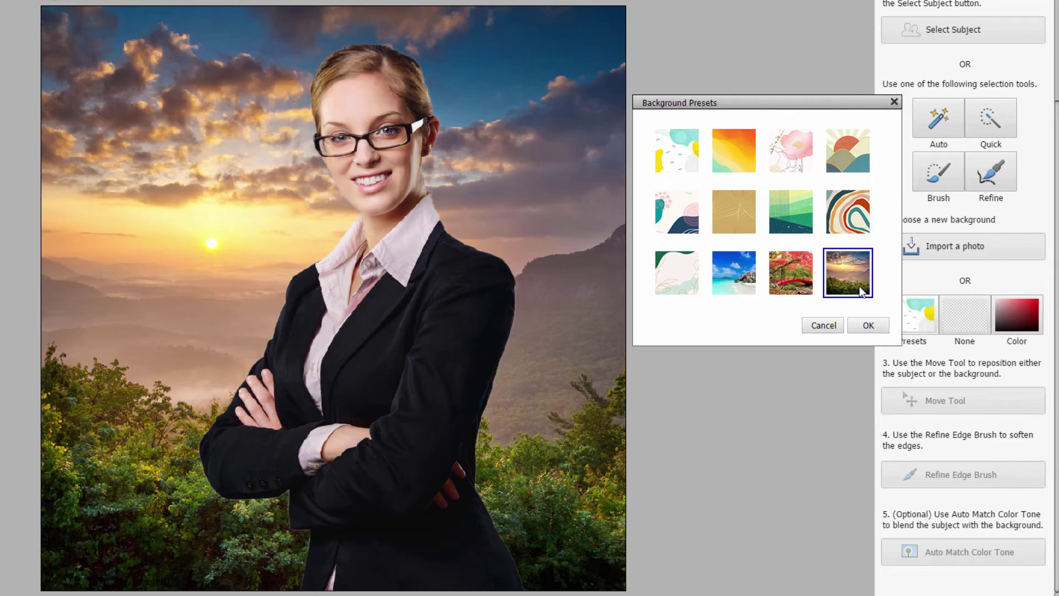
Step: Apply the orange-and-yellow gradient preset behind the businesswoman, after comparing it with the sun-and-hills preset
{"action": "left_click", "coordinate": [734, 151]}
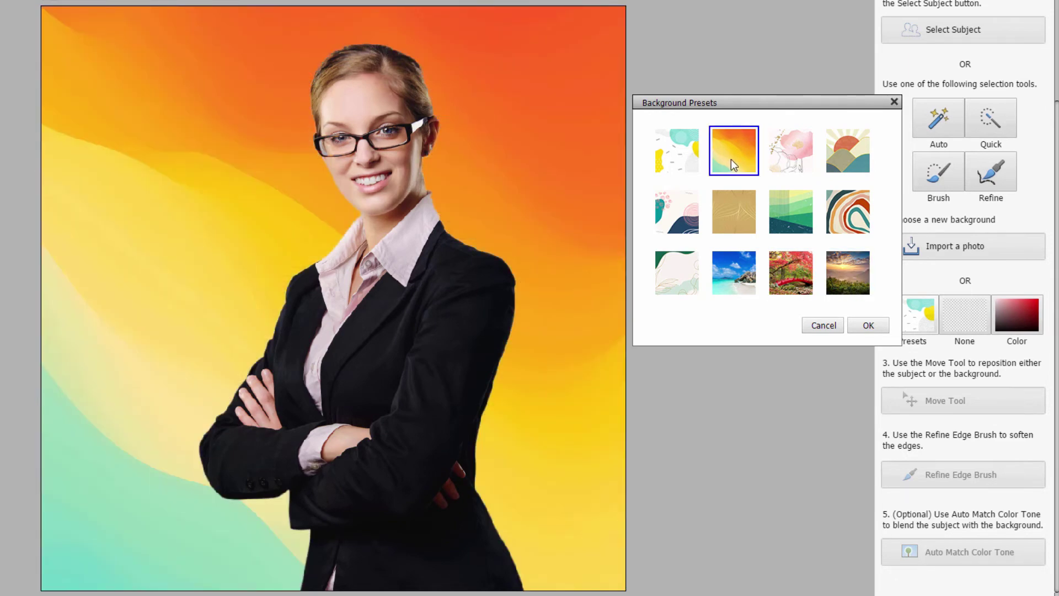
{"action": "left_click", "coordinate": [853, 154]}
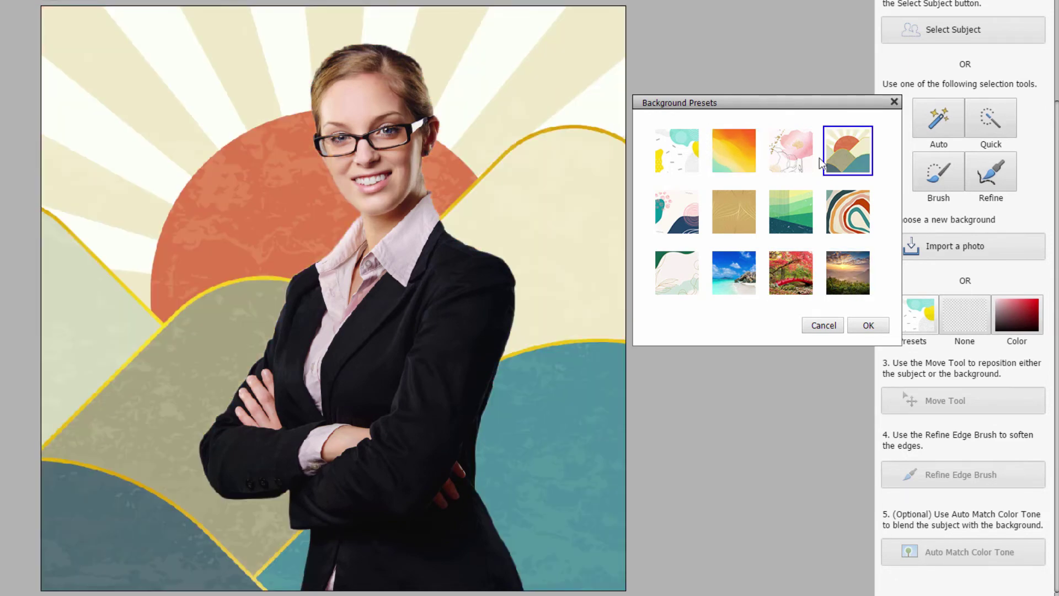
{"action": "left_click", "coordinate": [748, 152]}
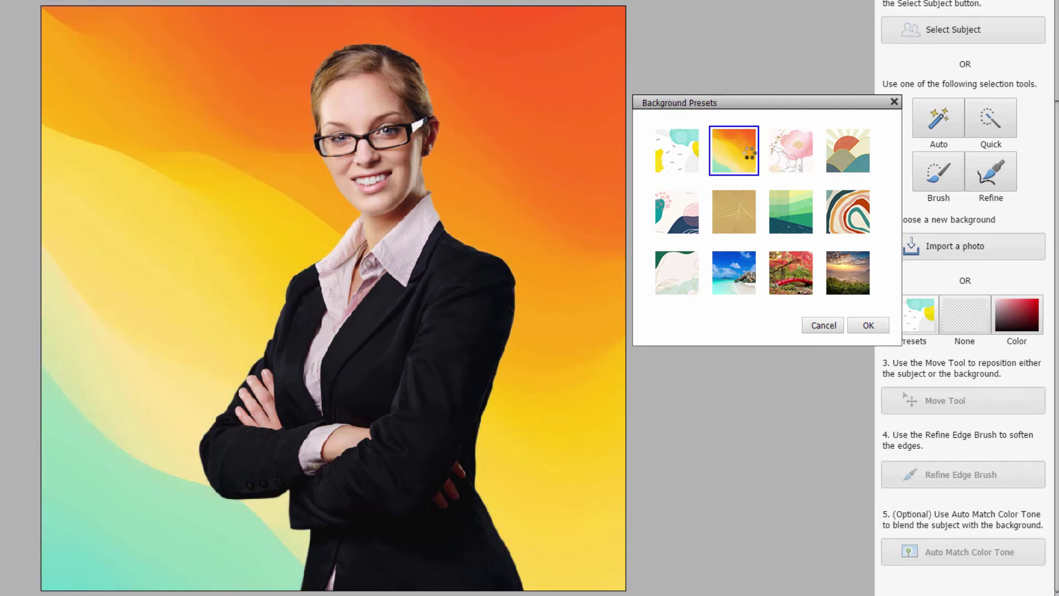
{"action": "left_click", "coordinate": [870, 326]}
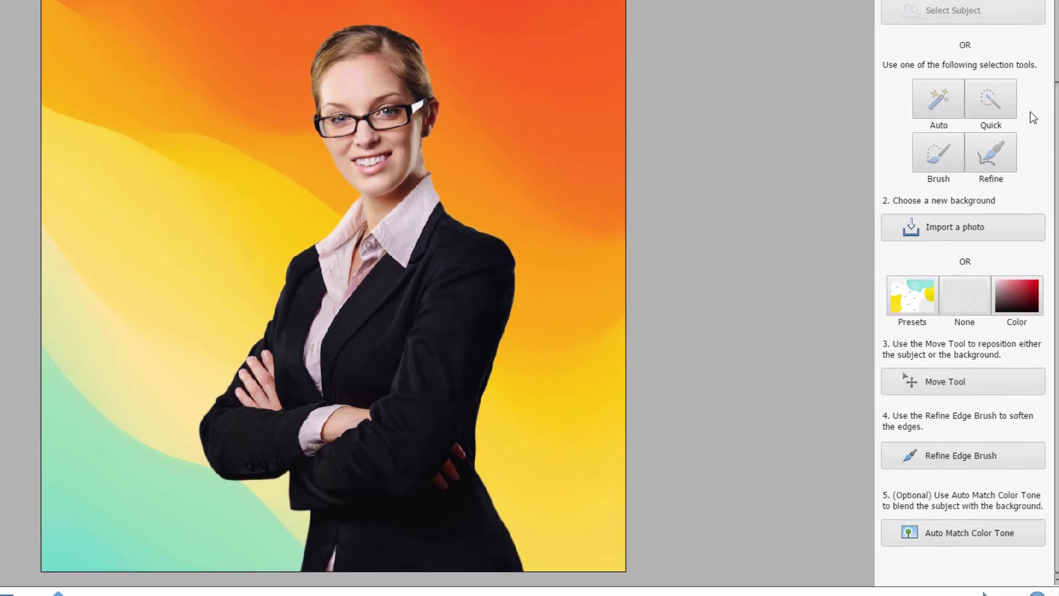
Step: Finish the Replace Background guided edit, continue editing in Expert mode and select the Background2 layer
{"action": "scroll", "coordinate": [1048, 135], "scroll_direction": "up", "scroll_amount": 3}
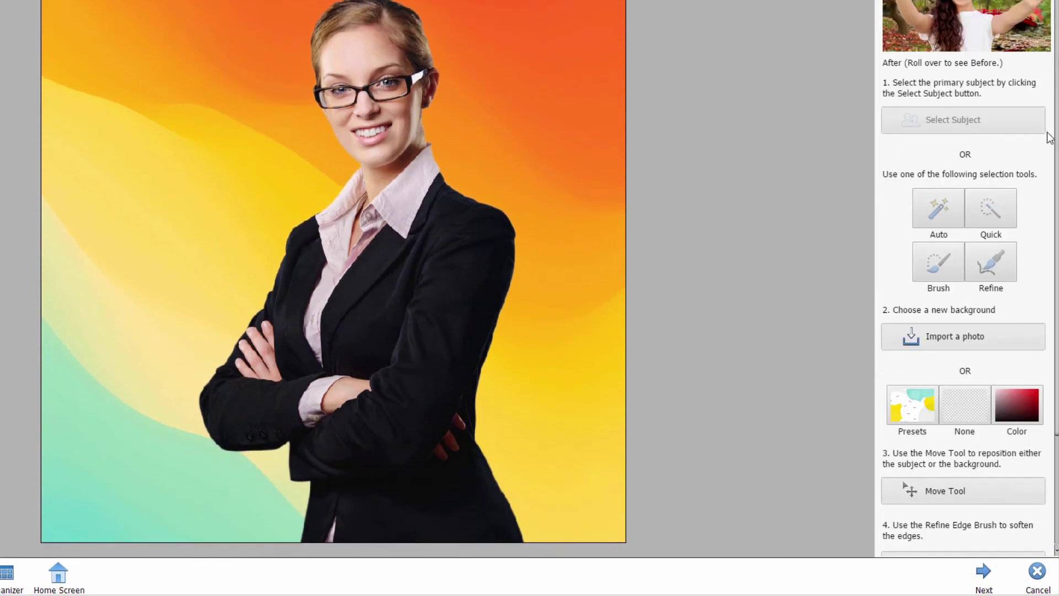
{"action": "scroll", "coordinate": [1009, 197], "scroll_direction": "down", "scroll_amount": 5}
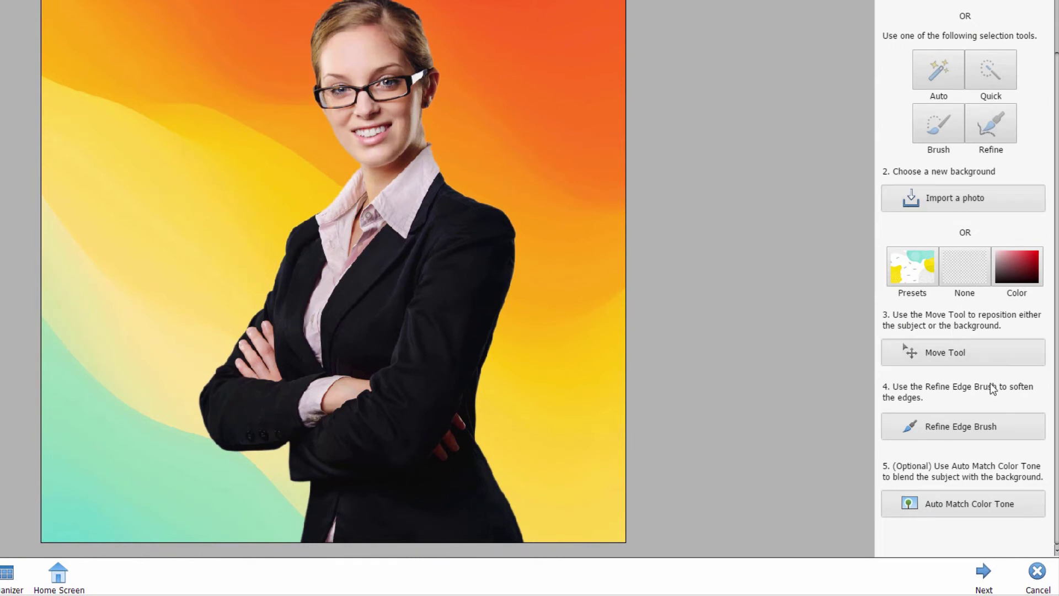
{"action": "left_click", "coordinate": [988, 426]}
{"action": "left_click", "coordinate": [982, 571]}
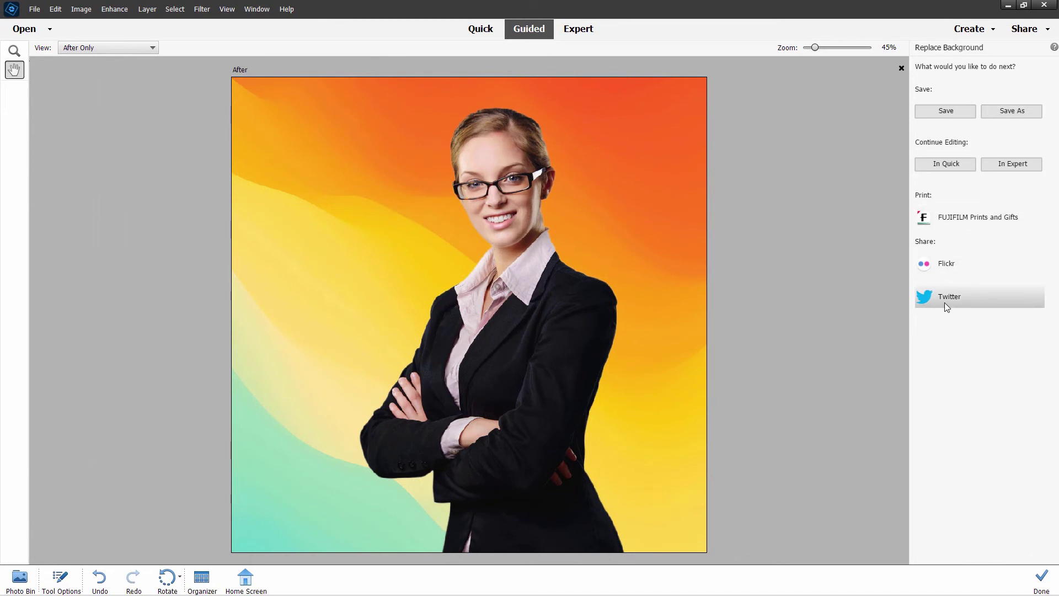
{"action": "left_click", "coordinate": [1002, 168]}
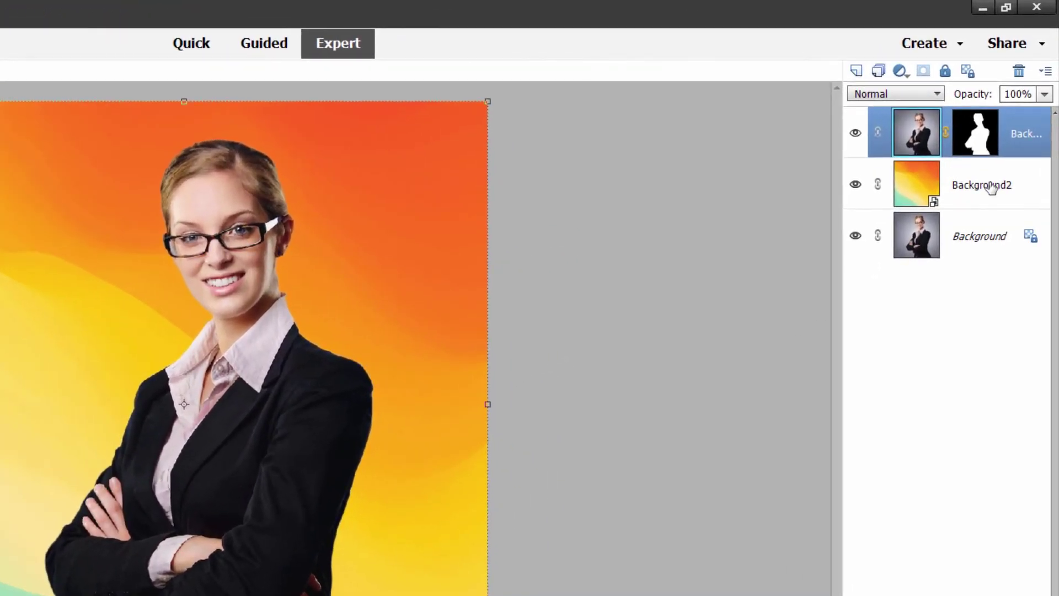
{"action": "left_click", "coordinate": [975, 184]}
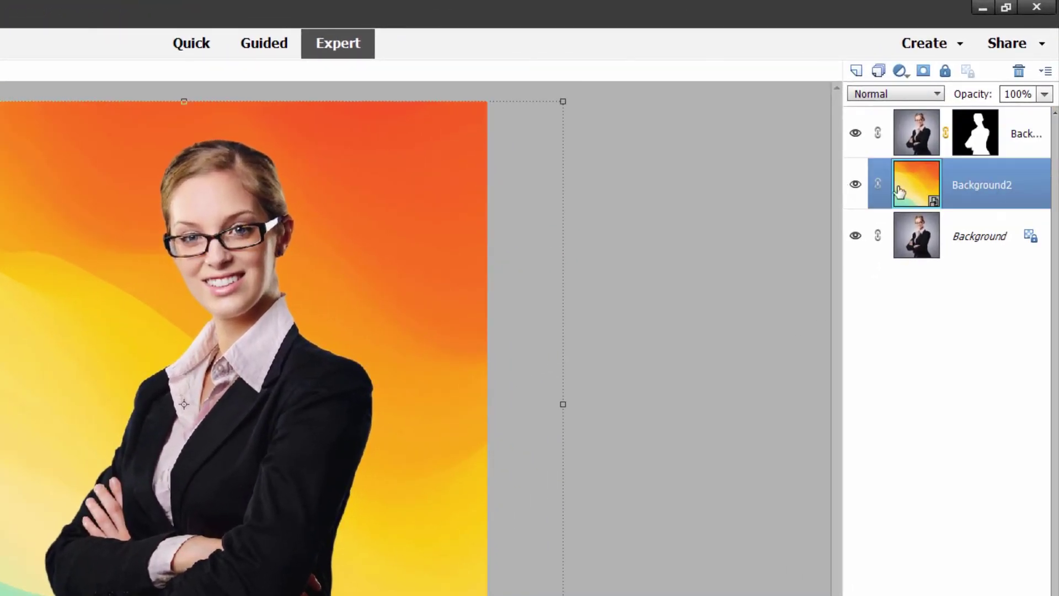
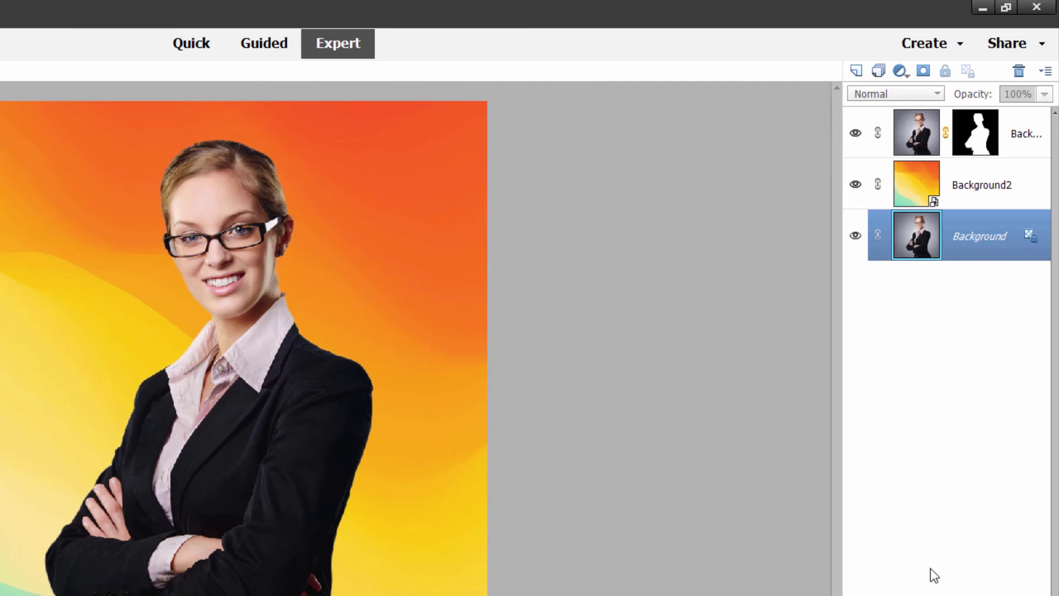
Step: Duplicate the Background layer of the original portrait and rename the copy "safety"
{"action": "right_click", "coordinate": [970, 238]}
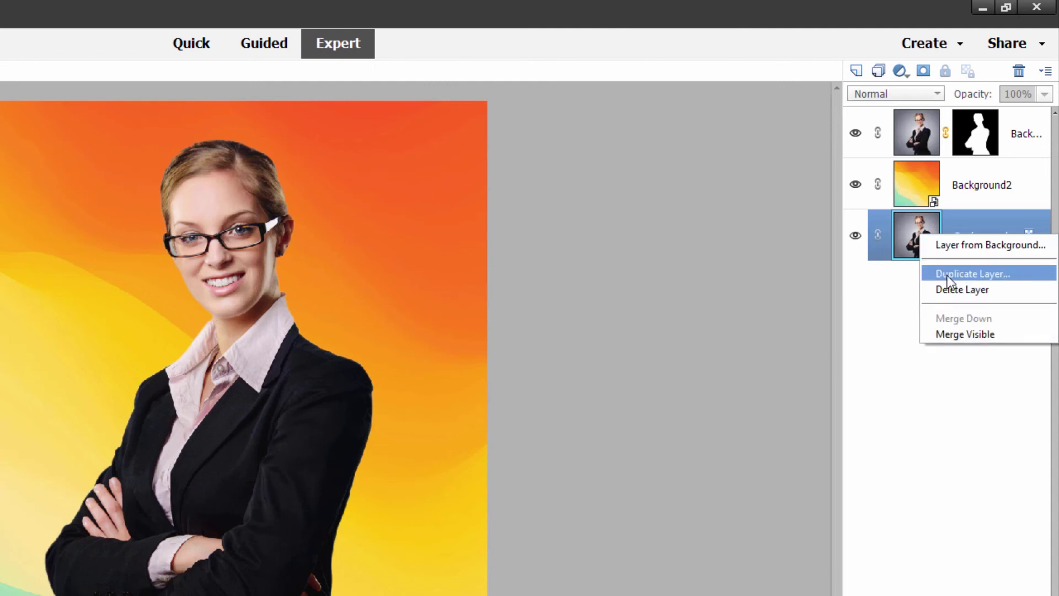
{"action": "left_click", "coordinate": [965, 274]}
{"action": "left_click", "coordinate": [421, 270]}
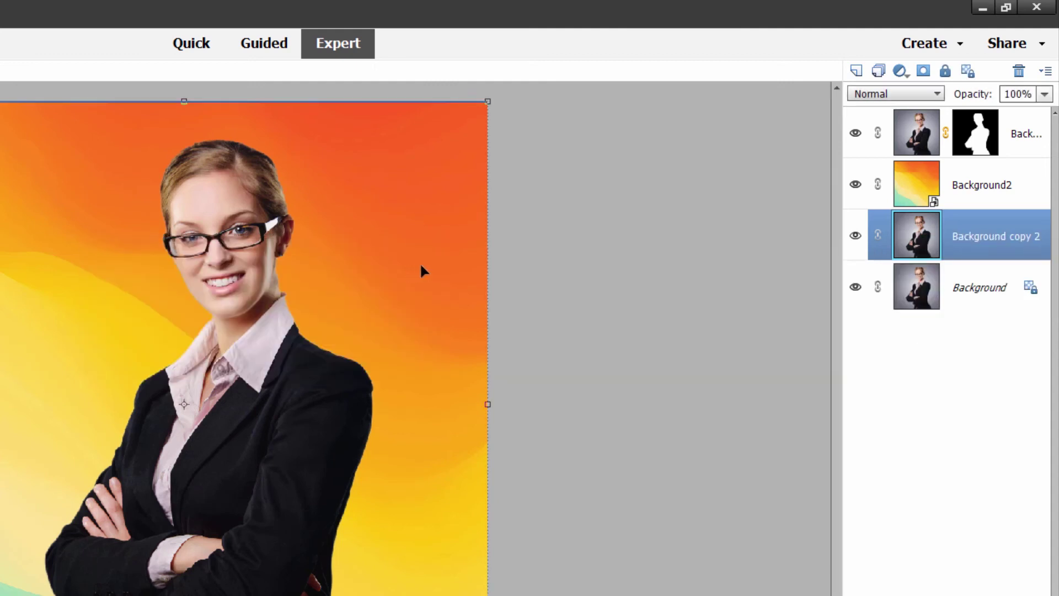
{"action": "double_click", "coordinate": [988, 239]}
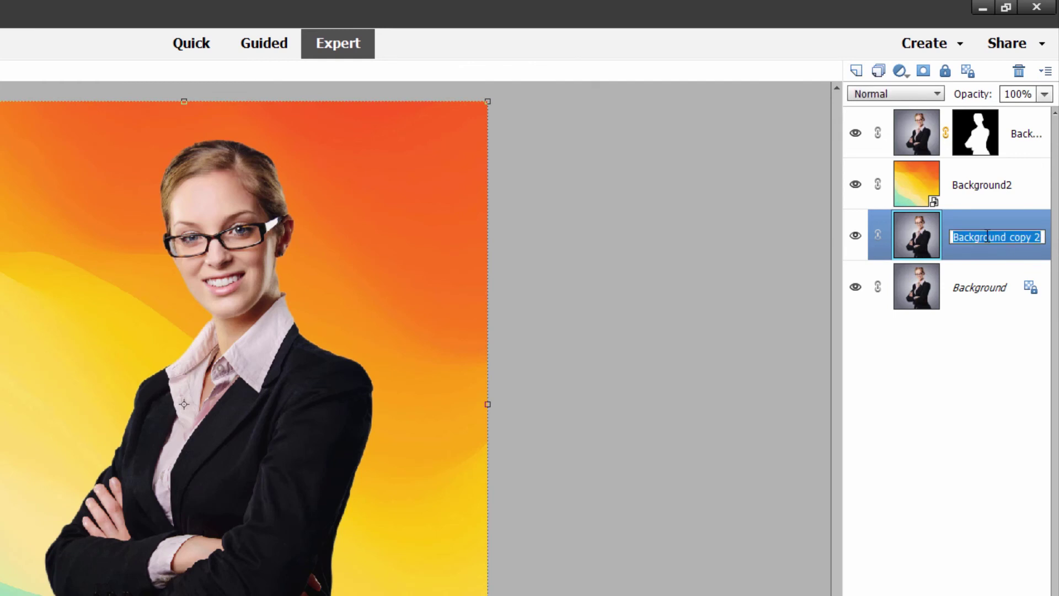
{"action": "type", "text": "safet"}
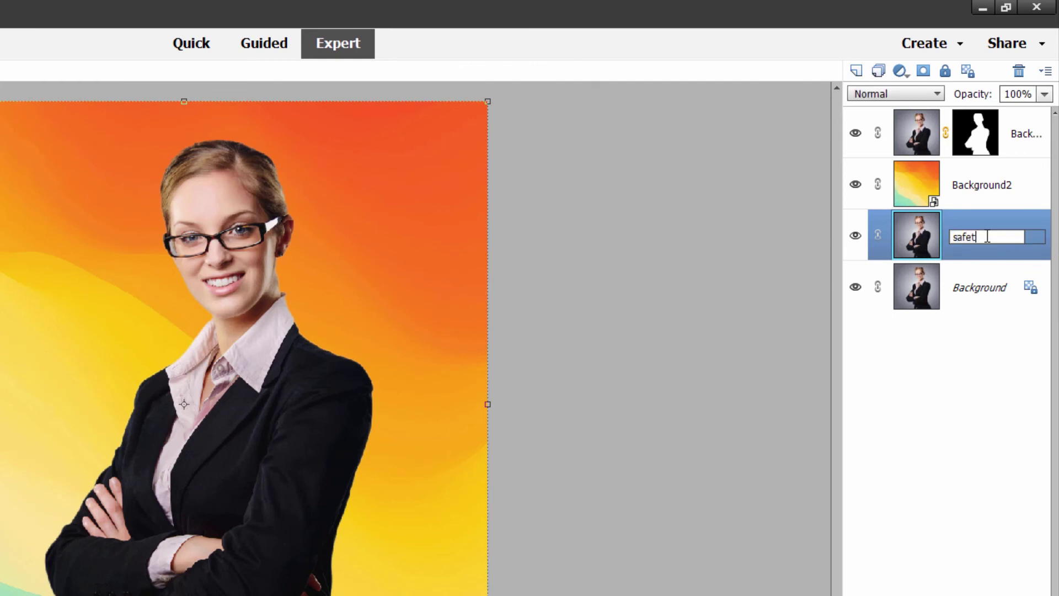
{"action": "type", "text": "y"}
{"action": "key", "text": "Return"}
Step: Hide the safety and Background2 layers, and open the graphics library showing Backgrounds by type
{"action": "left_click", "coordinate": [856, 236]}
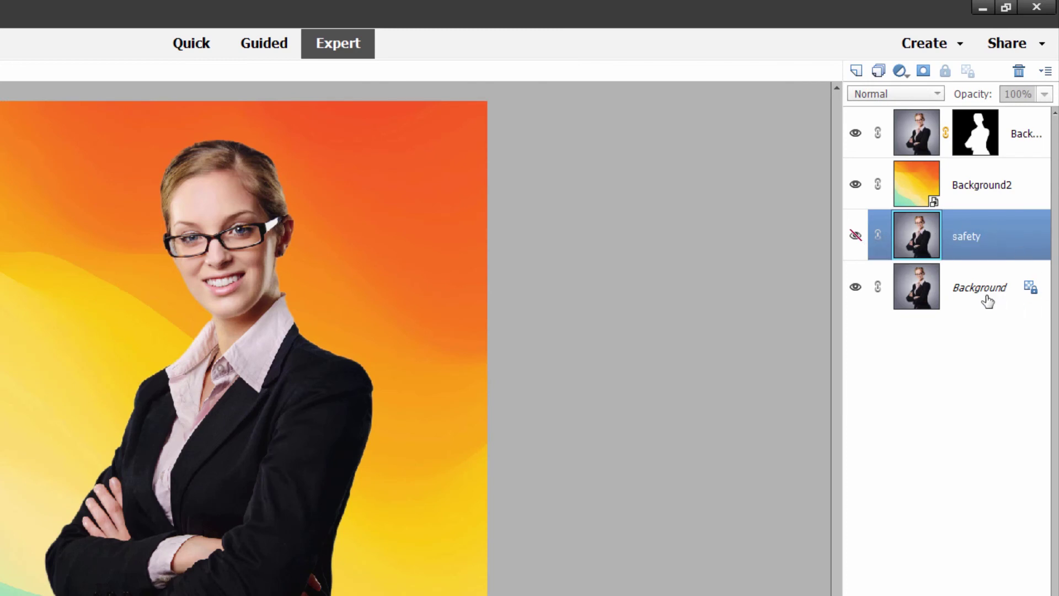
{"action": "left_click", "coordinate": [856, 186]}
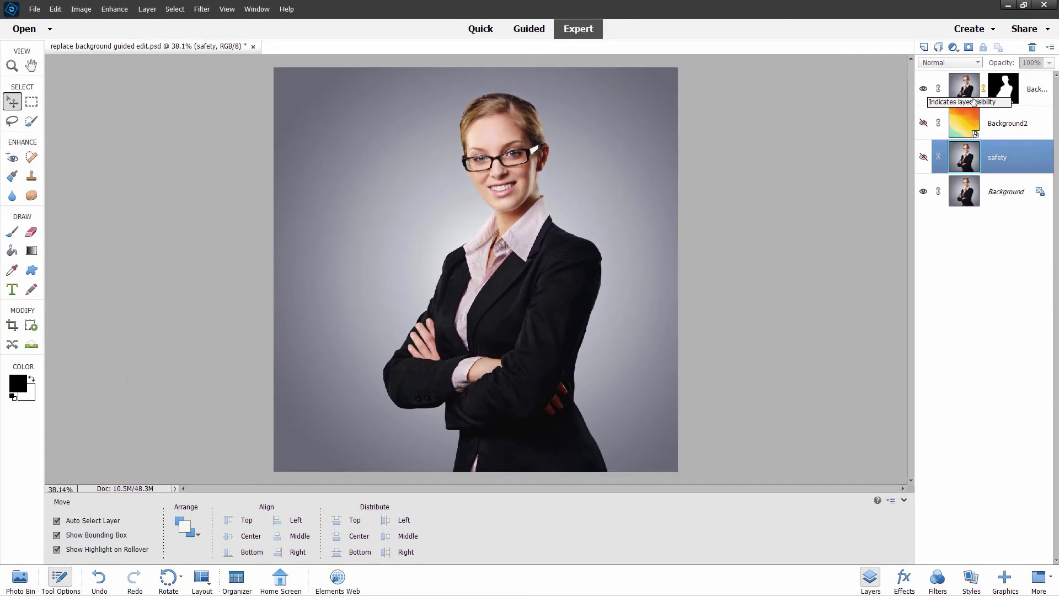
{"action": "left_click", "coordinate": [1004, 576]}
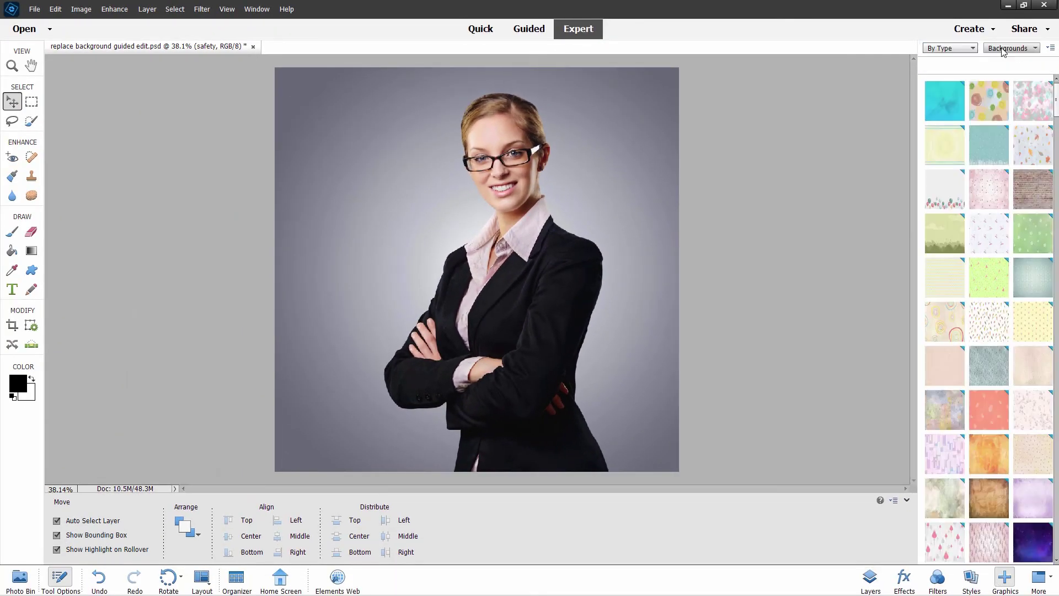
{"action": "left_click", "coordinate": [957, 49]}
{"action": "left_click", "coordinate": [950, 58]}
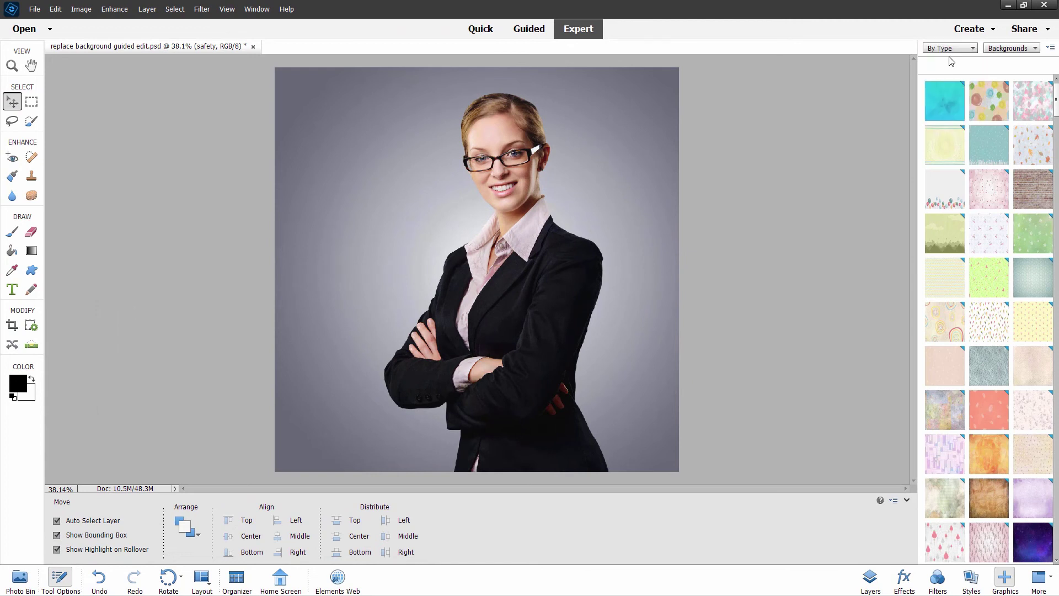
{"action": "left_click", "coordinate": [993, 49]}
{"action": "left_click", "coordinate": [995, 59]}
Step: Replace the Background layer with the autumn leaves background from the graphics library
{"action": "scroll", "coordinate": [978, 244], "scroll_direction": "down", "scroll_amount": 1}
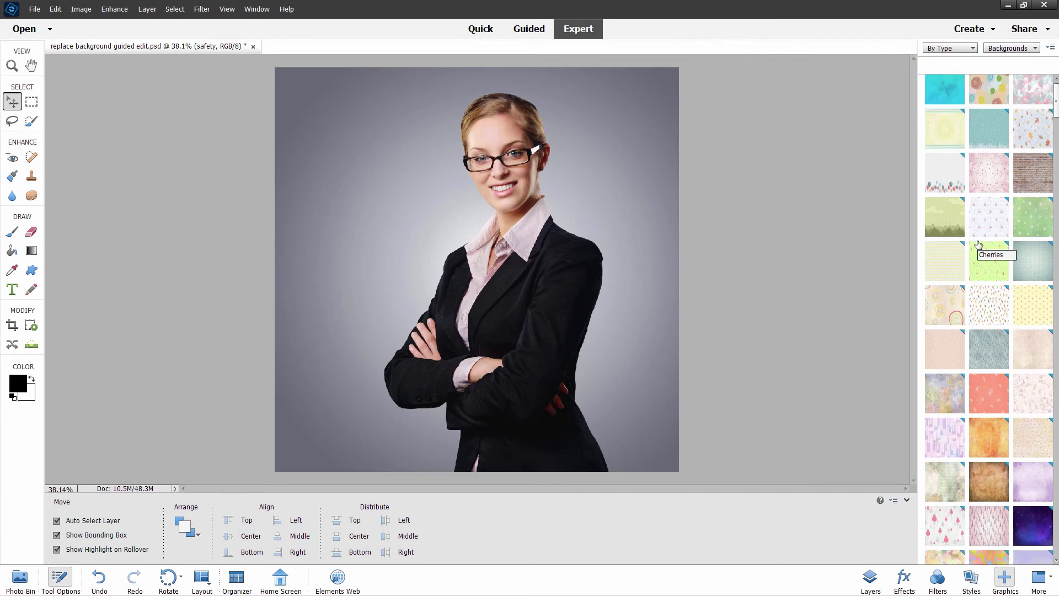
{"action": "scroll", "coordinate": [978, 244], "scroll_direction": "down", "scroll_amount": 6}
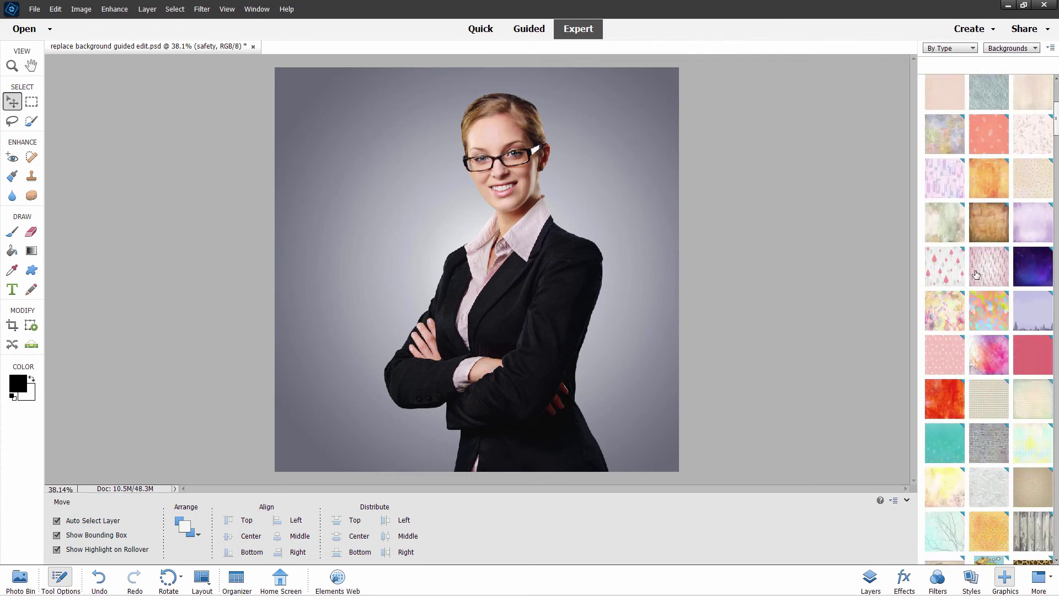
{"action": "scroll", "coordinate": [976, 274], "scroll_direction": "down", "scroll_amount": 8}
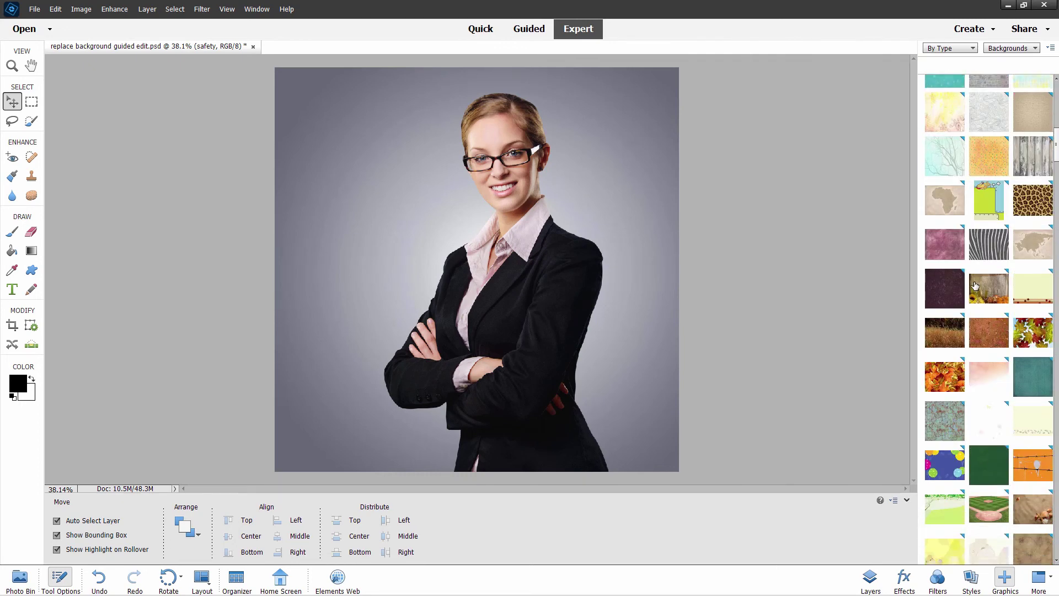
{"action": "scroll", "coordinate": [976, 285], "scroll_direction": "down", "scroll_amount": 1}
{"action": "double_click", "coordinate": [949, 325]}
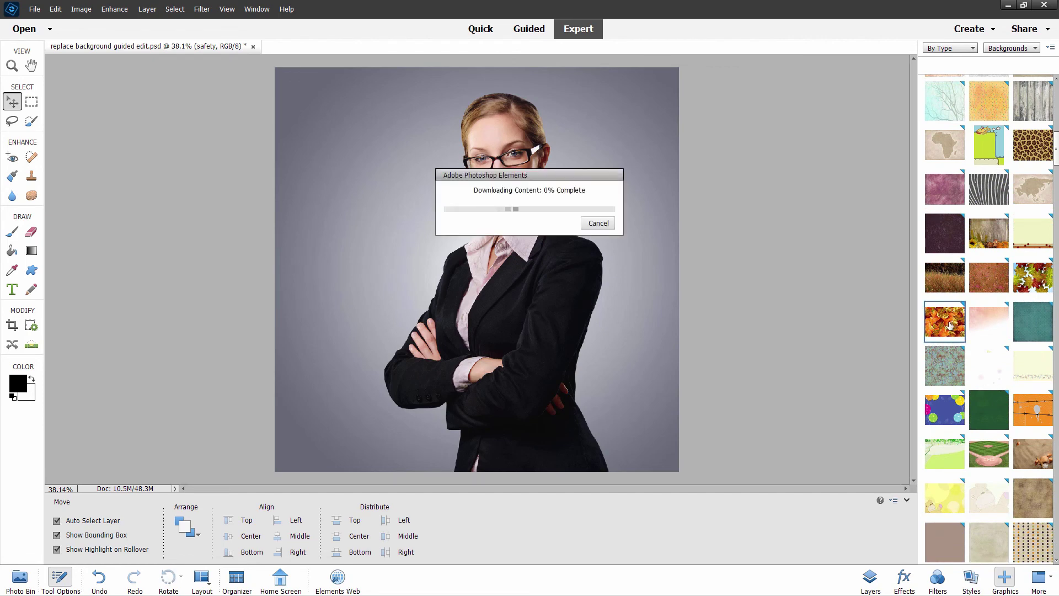
Step: Replace the Background layer with the green sunburst background from the graphics library
{"action": "scroll", "coordinate": [1010, 316], "scroll_direction": "down", "scroll_amount": 5}
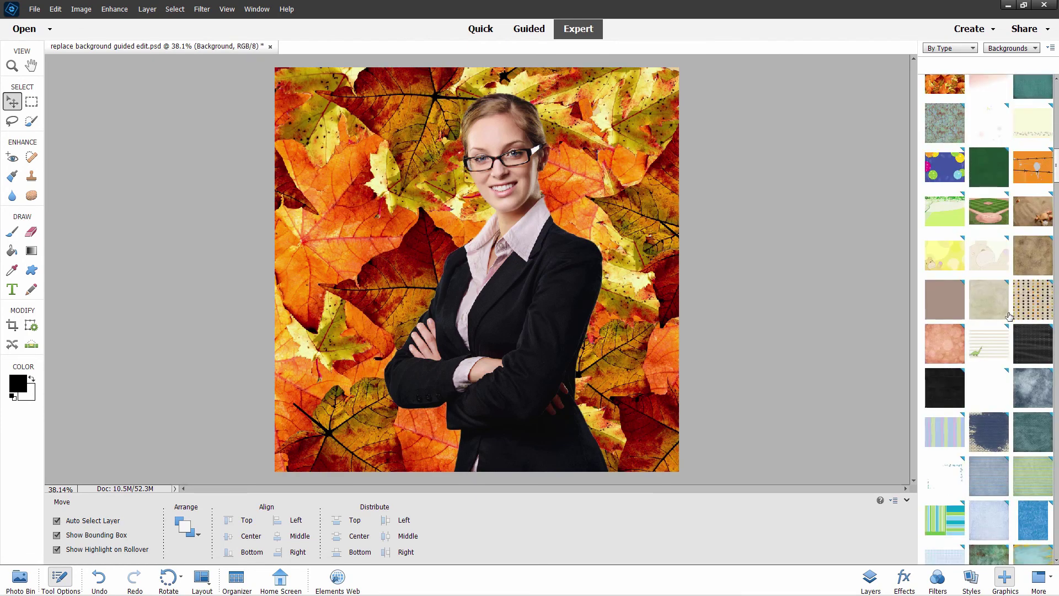
{"action": "scroll", "coordinate": [1010, 316], "scroll_direction": "down", "scroll_amount": 6}
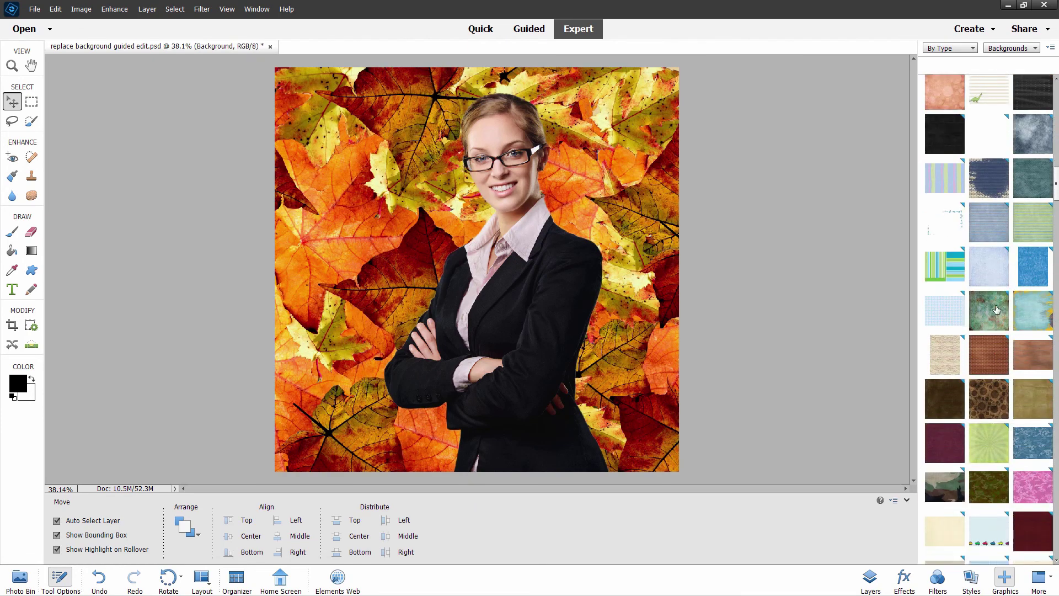
{"action": "scroll", "coordinate": [997, 310], "scroll_direction": "down", "scroll_amount": 4}
{"action": "double_click", "coordinate": [987, 264]}
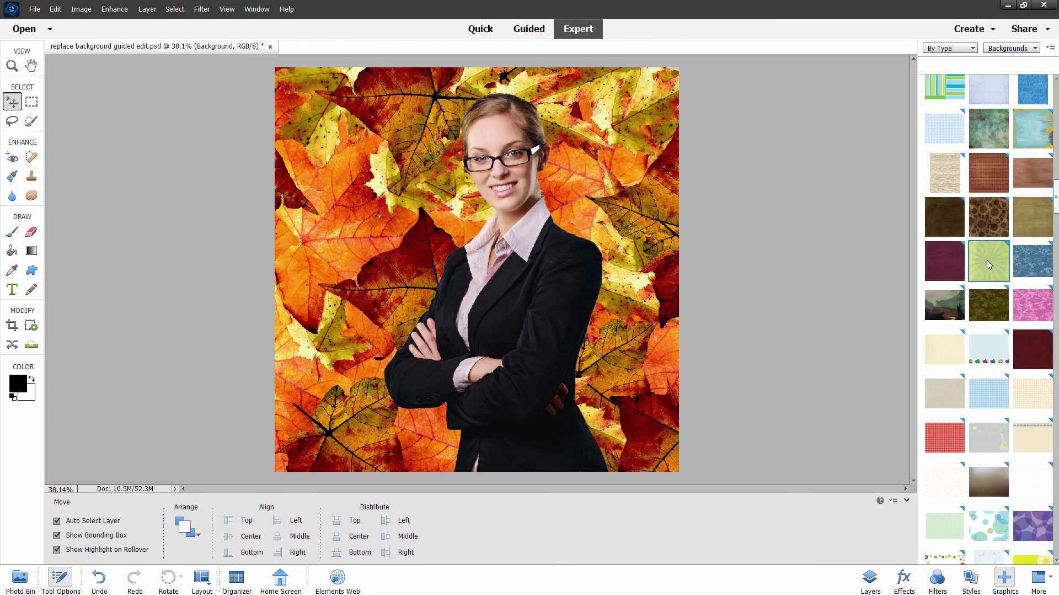
Step: Duplicate the green sunburst Background layer within the same document and hide the copy
{"action": "left_click", "coordinate": [870, 578]}
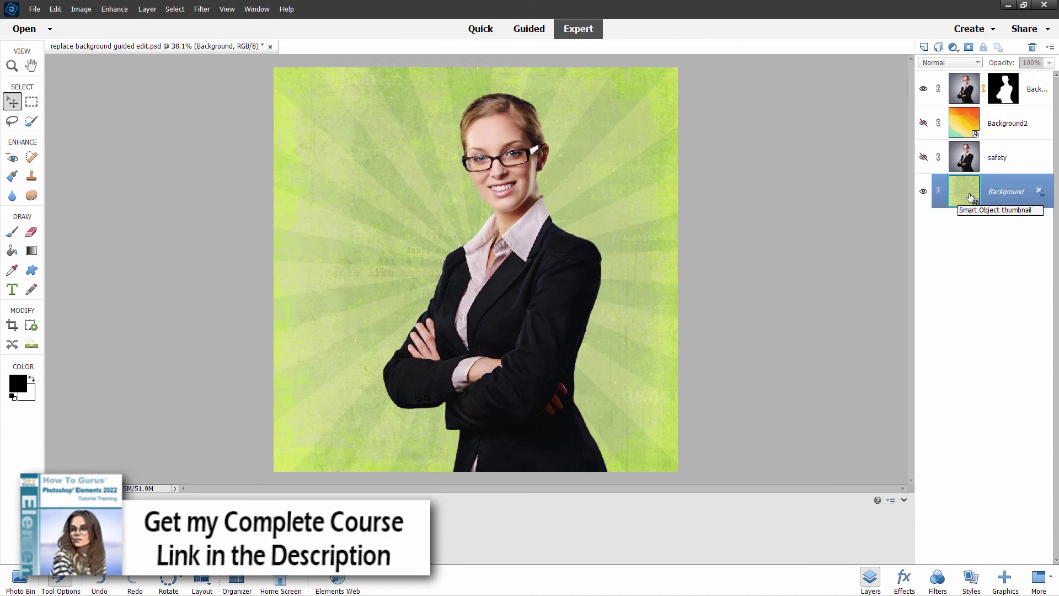
{"action": "right_click", "coordinate": [1002, 195]}
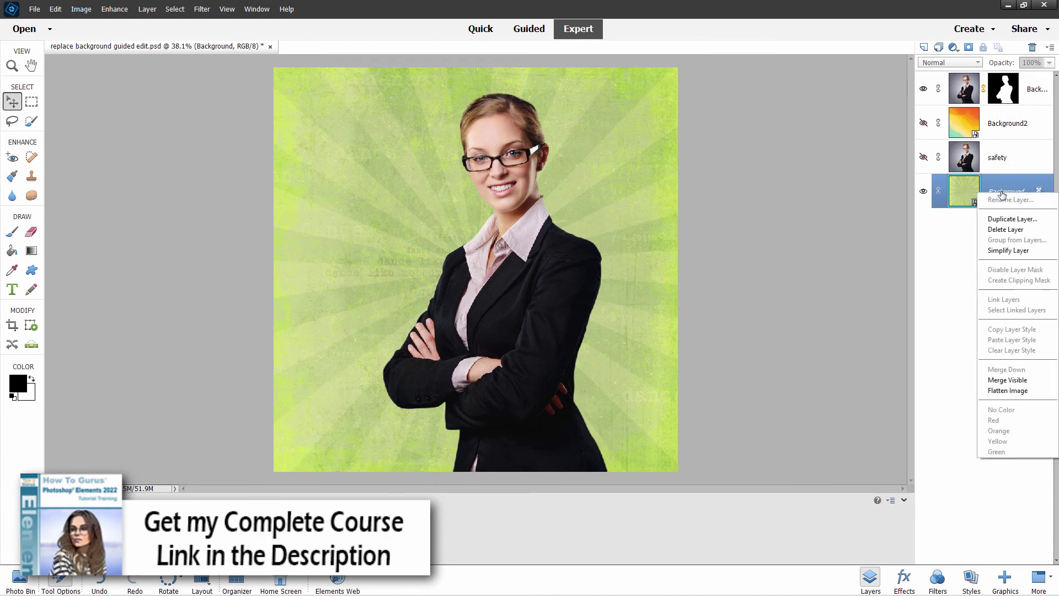
{"action": "left_click", "coordinate": [1012, 219]}
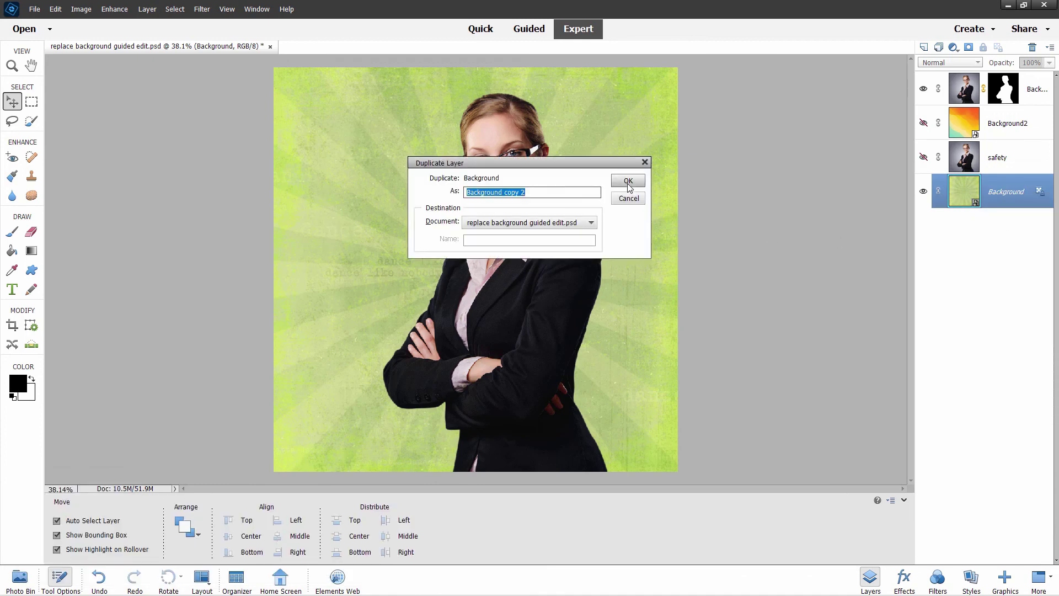
{"action": "left_click", "coordinate": [628, 183]}
{"action": "left_click", "coordinate": [923, 192]}
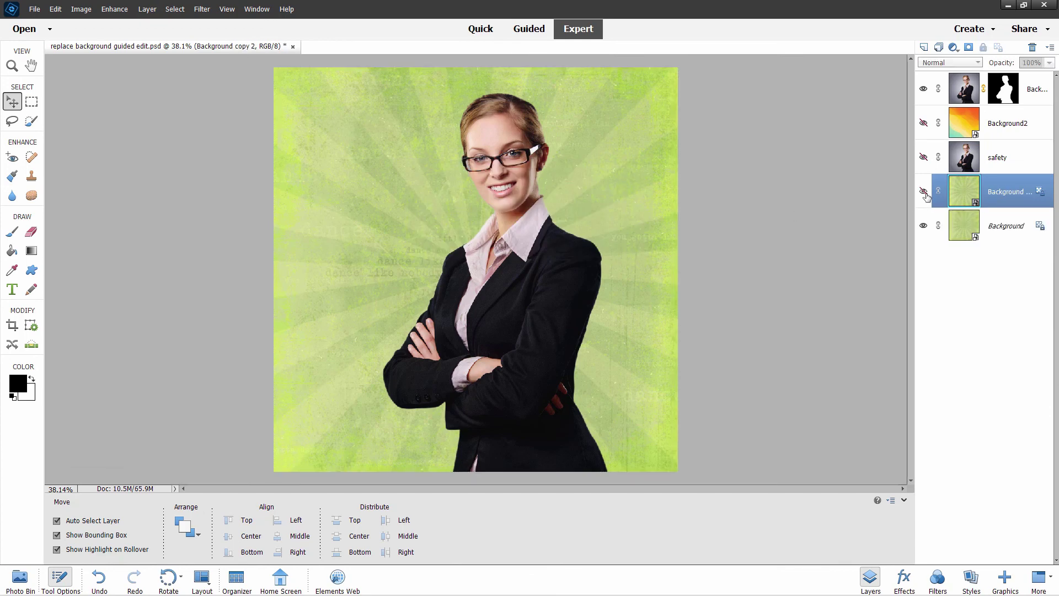
Step: Replace the Background layer with the blue and green circles background from the graphics library
{"action": "left_click", "coordinate": [1006, 578]}
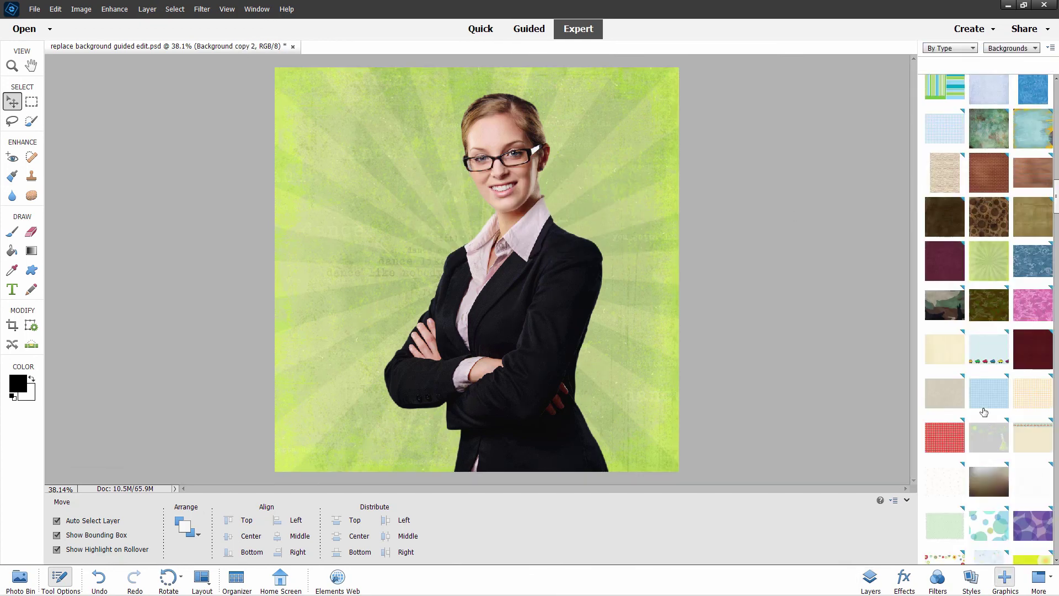
{"action": "scroll", "coordinate": [986, 386], "scroll_direction": "down", "scroll_amount": 3}
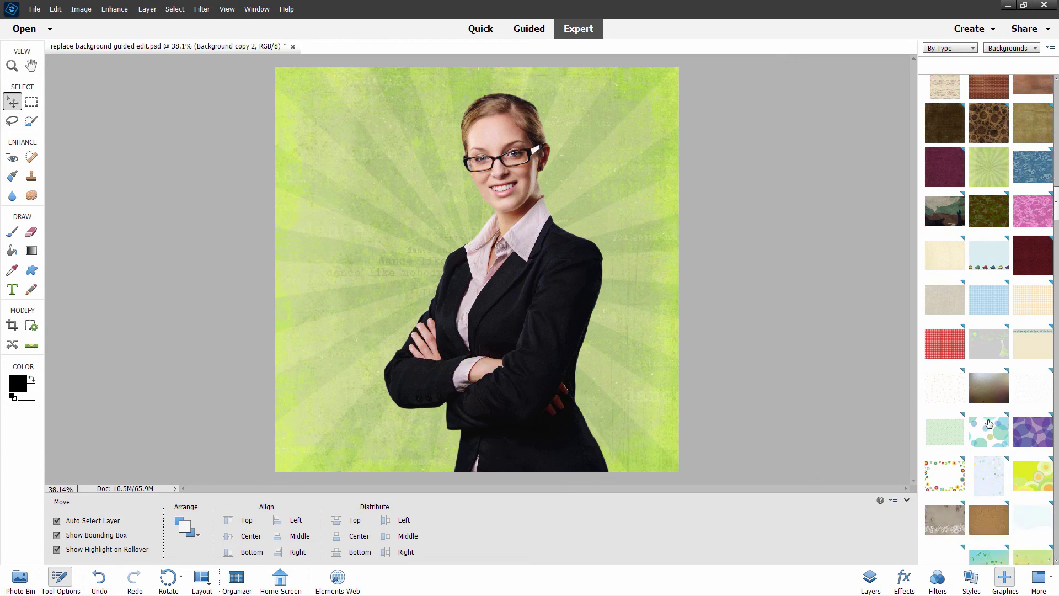
{"action": "double_click", "coordinate": [989, 425]}
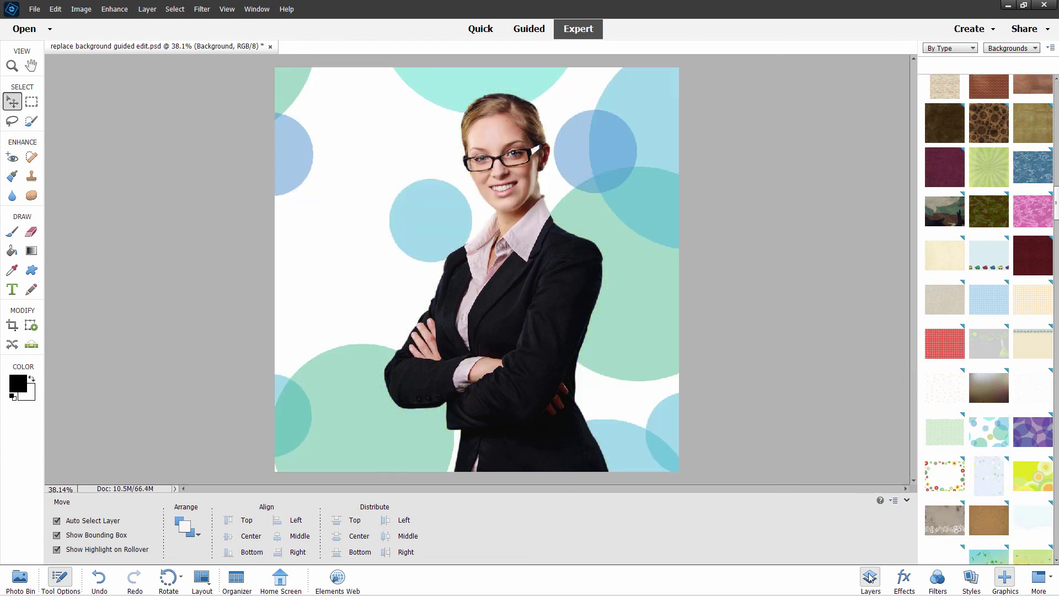
Step: Compare the green sunburst and circles backgrounds by switching the visibility of their two layers
{"action": "left_click", "coordinate": [870, 577]}
{"action": "left_click", "coordinate": [923, 192]}
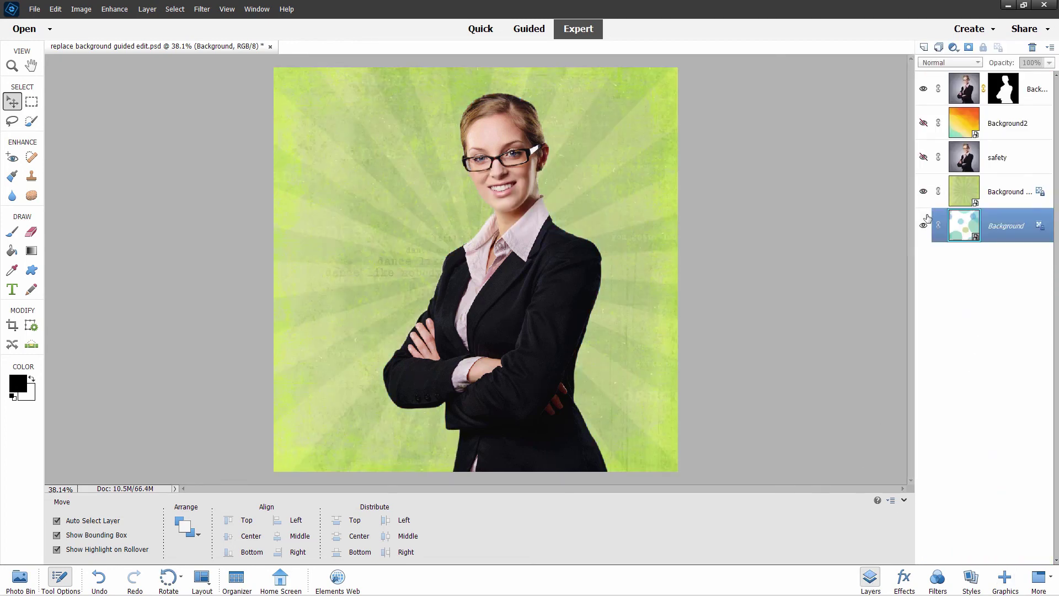
{"action": "left_click", "coordinate": [923, 226]}
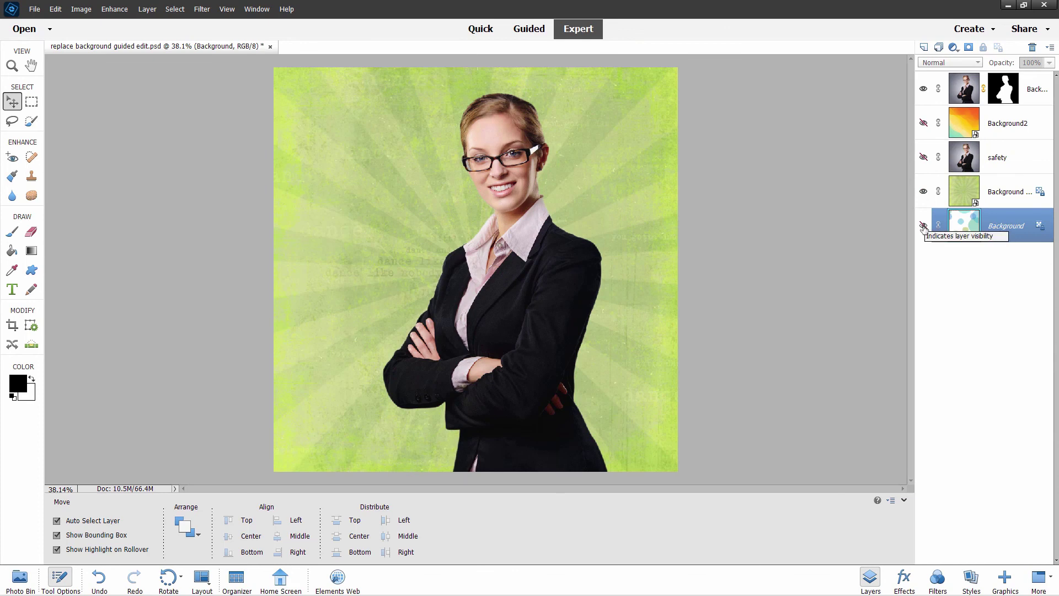
{"action": "left_click", "coordinate": [924, 191]}
{"action": "left_click", "coordinate": [924, 226]}
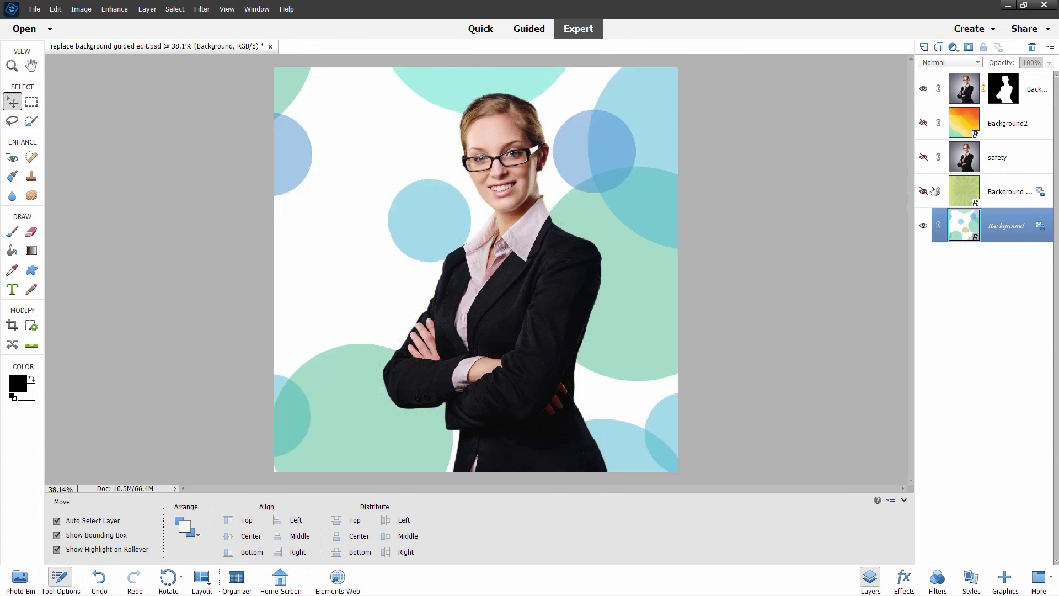
Step: Show both the green sunburst copy and the orange-and-yellow Background2 layer behind the businesswoman
{"action": "left_click", "coordinate": [924, 123]}
{"action": "left_click", "coordinate": [924, 123]}
{"action": "left_click", "coordinate": [923, 191]}
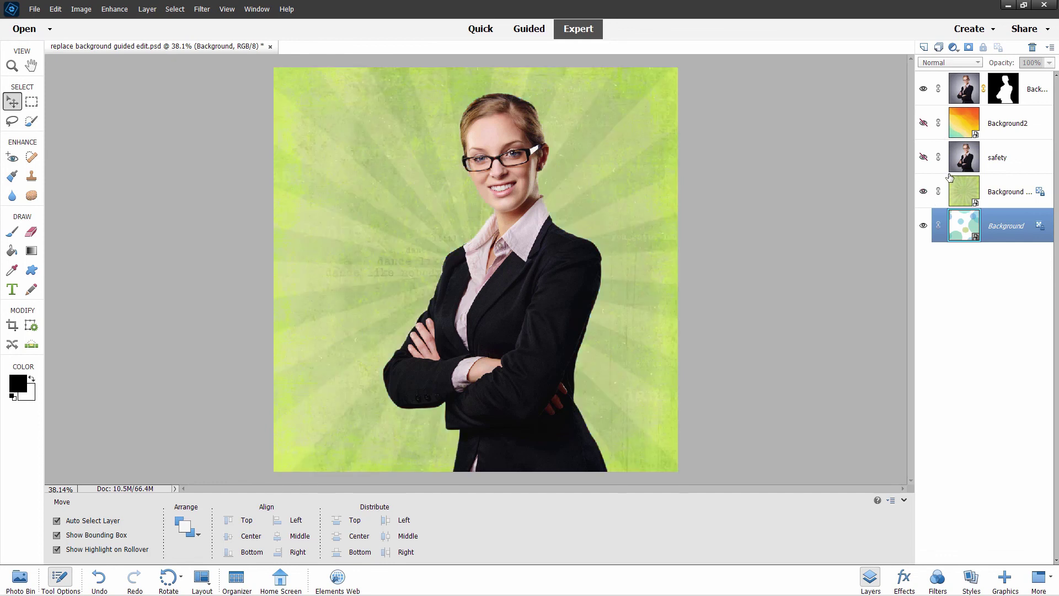
{"action": "left_click", "coordinate": [924, 123]}
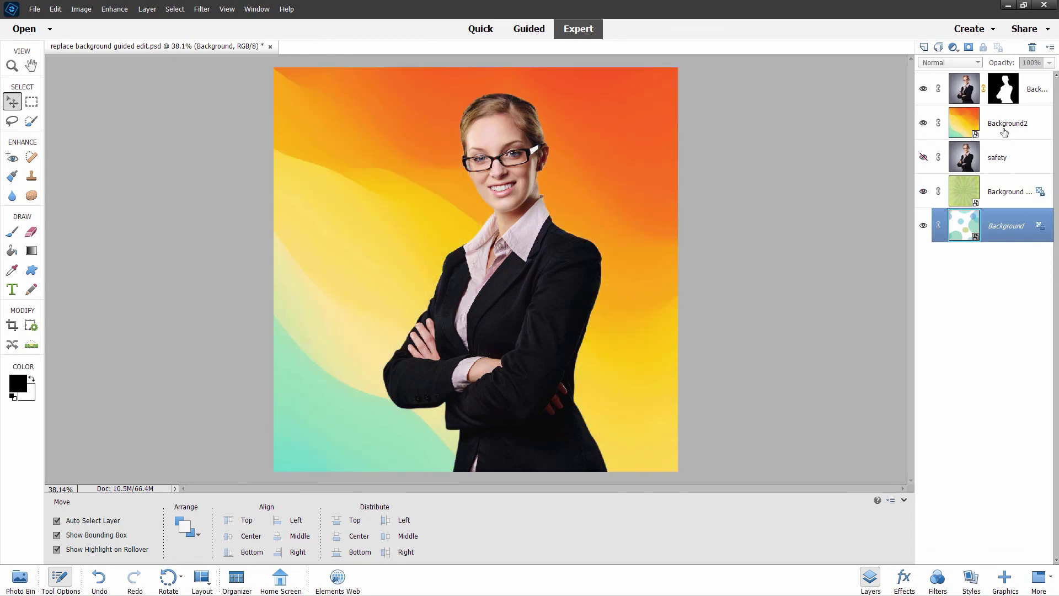